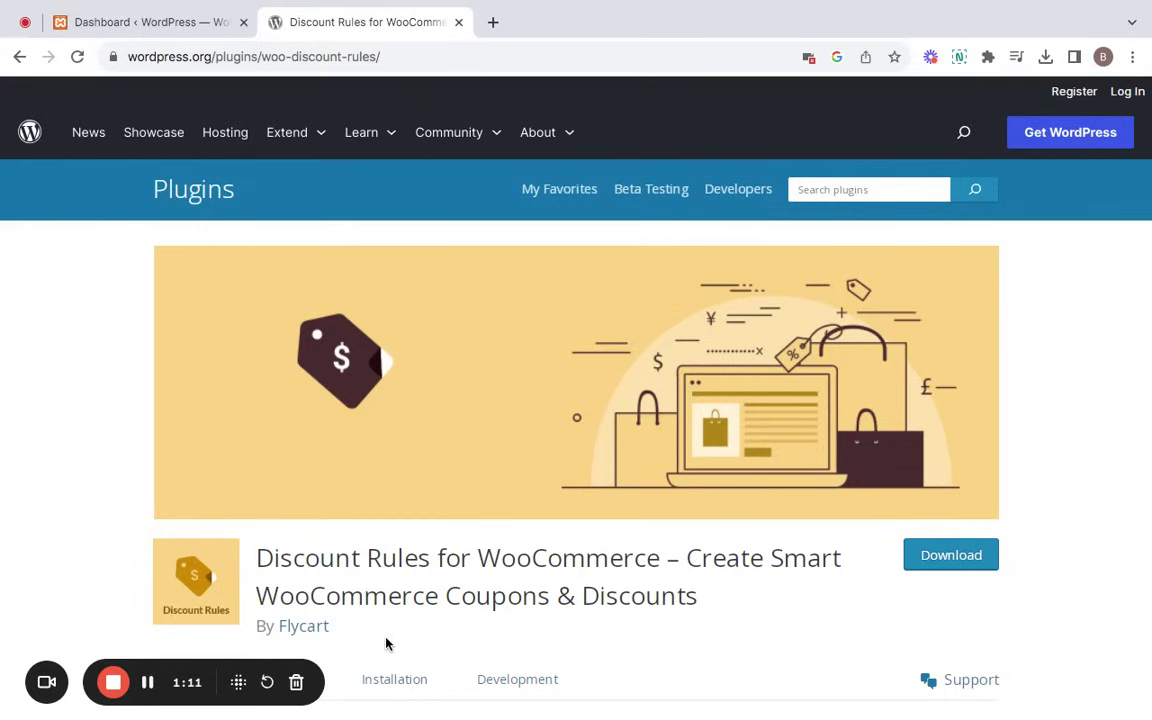
# Return from the Discount Rules for WooCommerce directory page to the local site's WordPress Dashboard
pyautogui.click(167, 24)
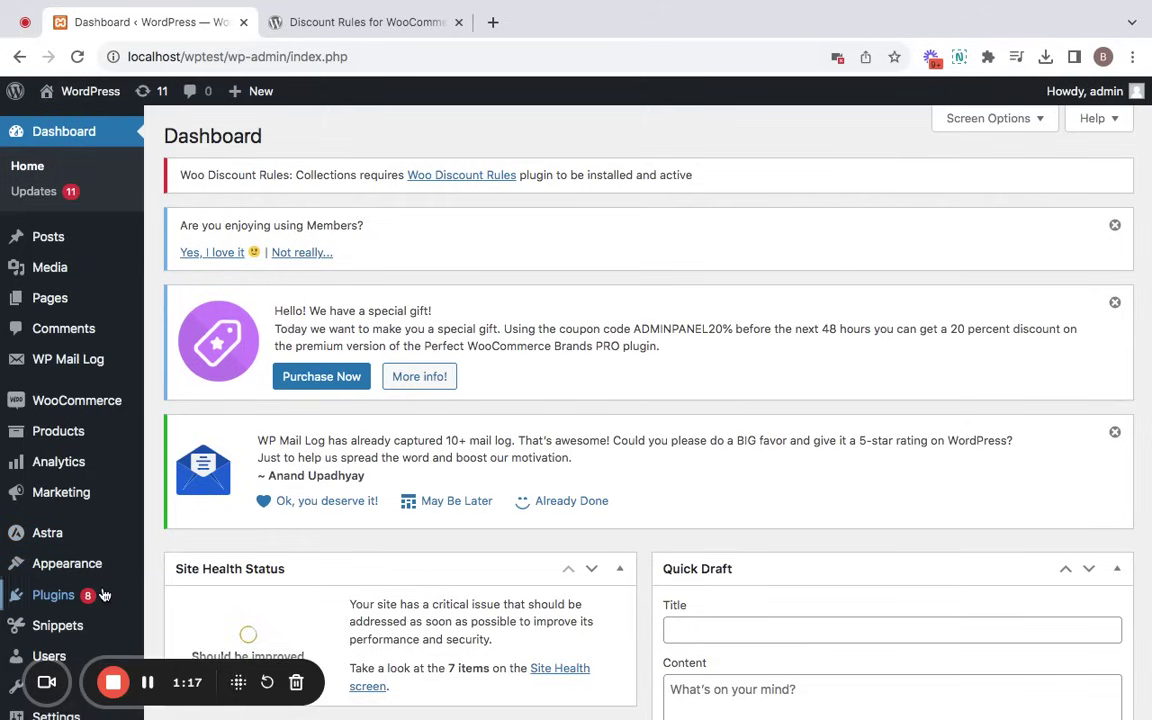
# Search Add New Plugin for 'woo discount rules', then install and activate Discount Rules for WooCommerce
pyautogui.moveTo(53, 597)
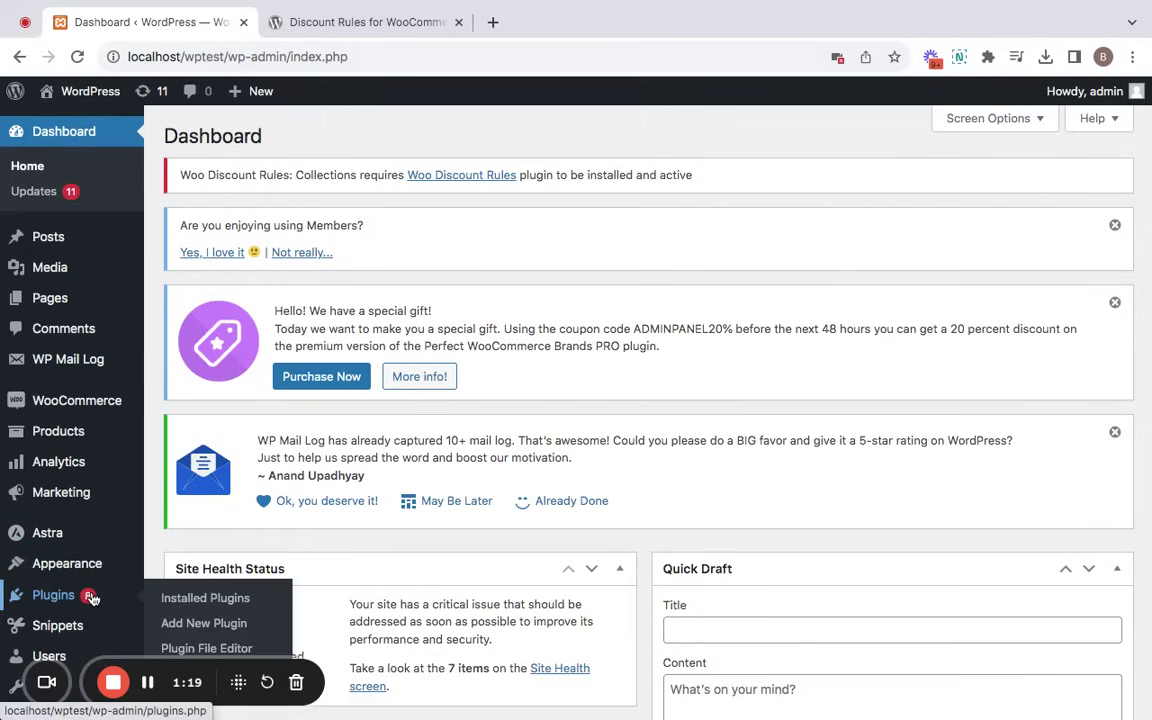
pyautogui.click(175, 627)
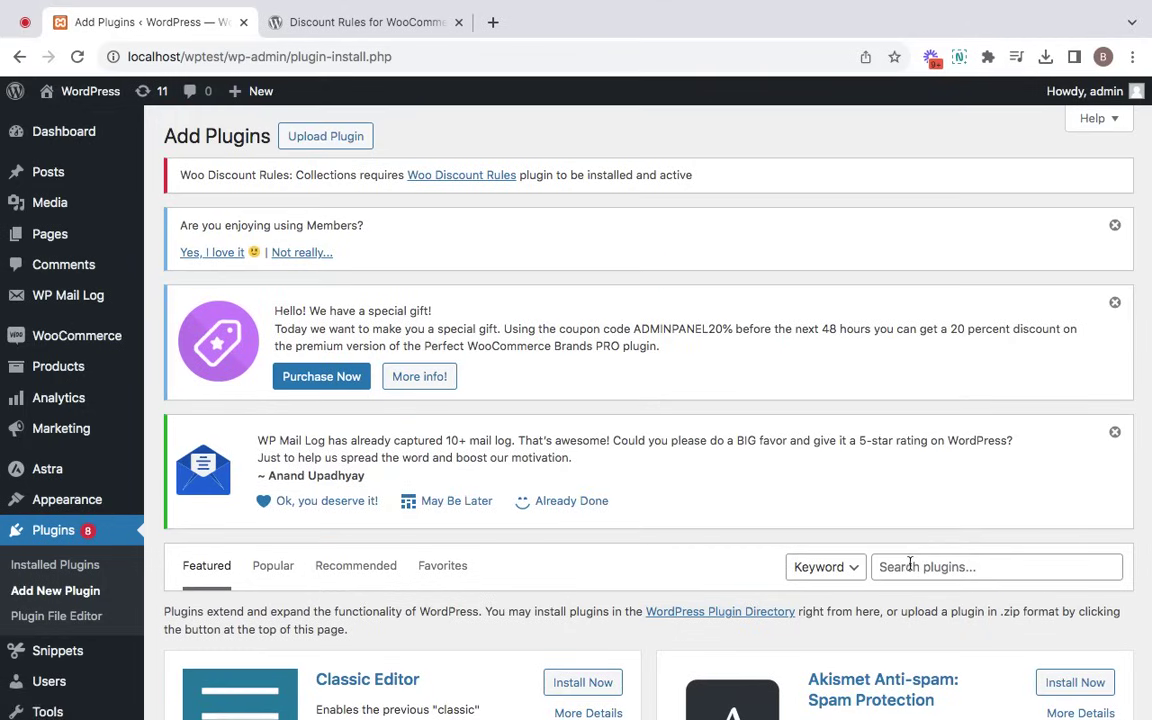
pyautogui.click(910, 566)
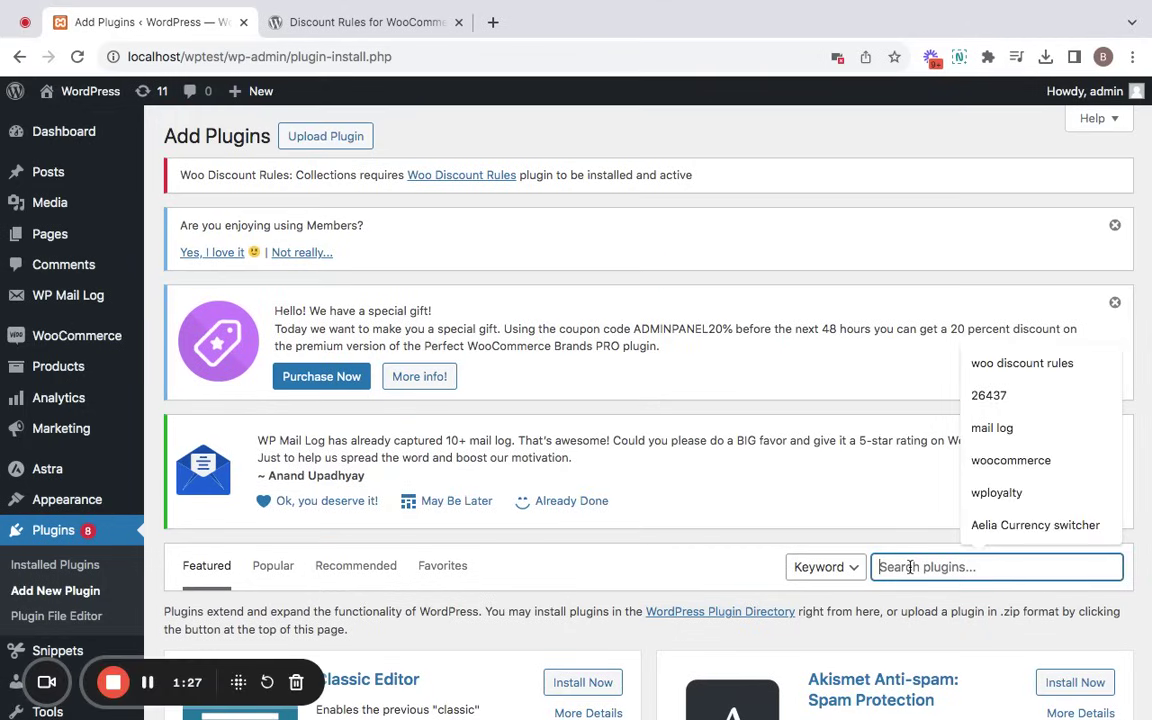
pyautogui.click(1022, 364)
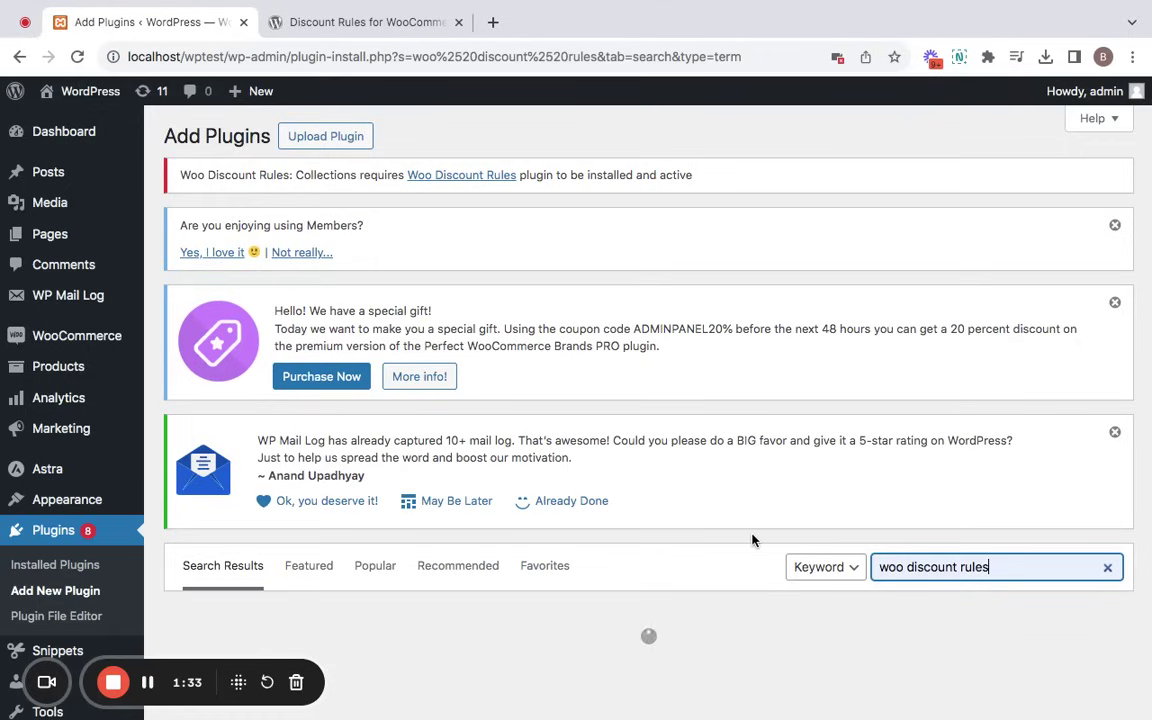
pyautogui.scroll(-3, 540, 566)
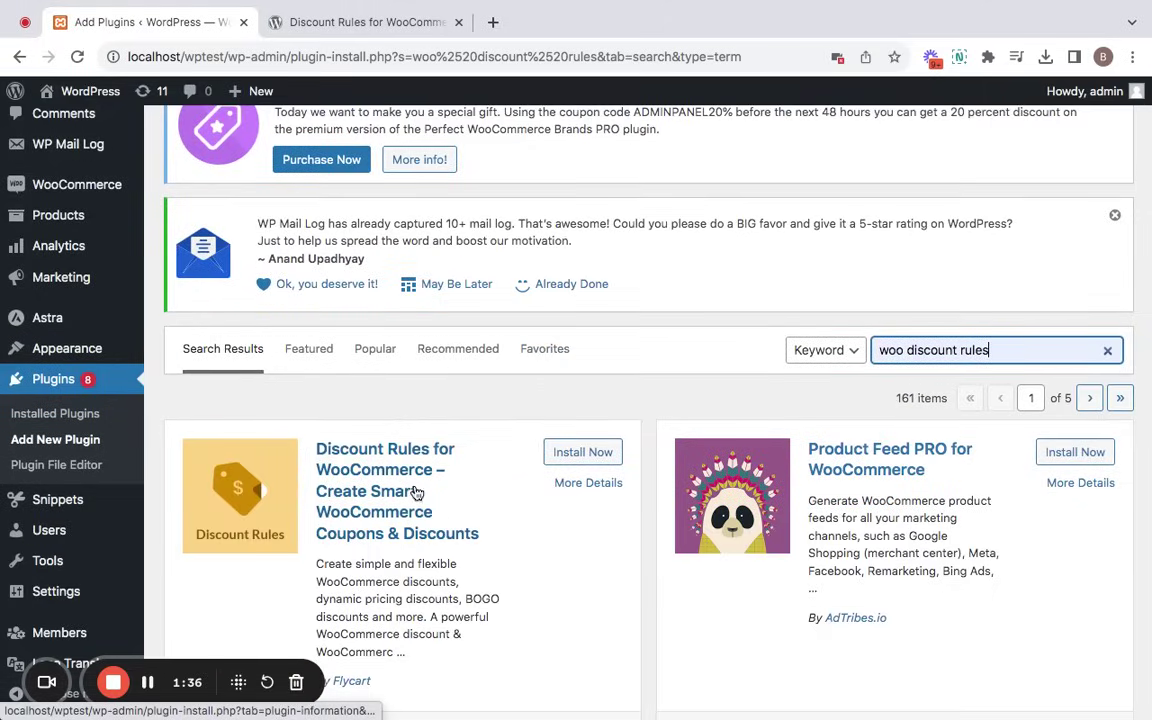
pyautogui.scroll(-1, 378, 497)
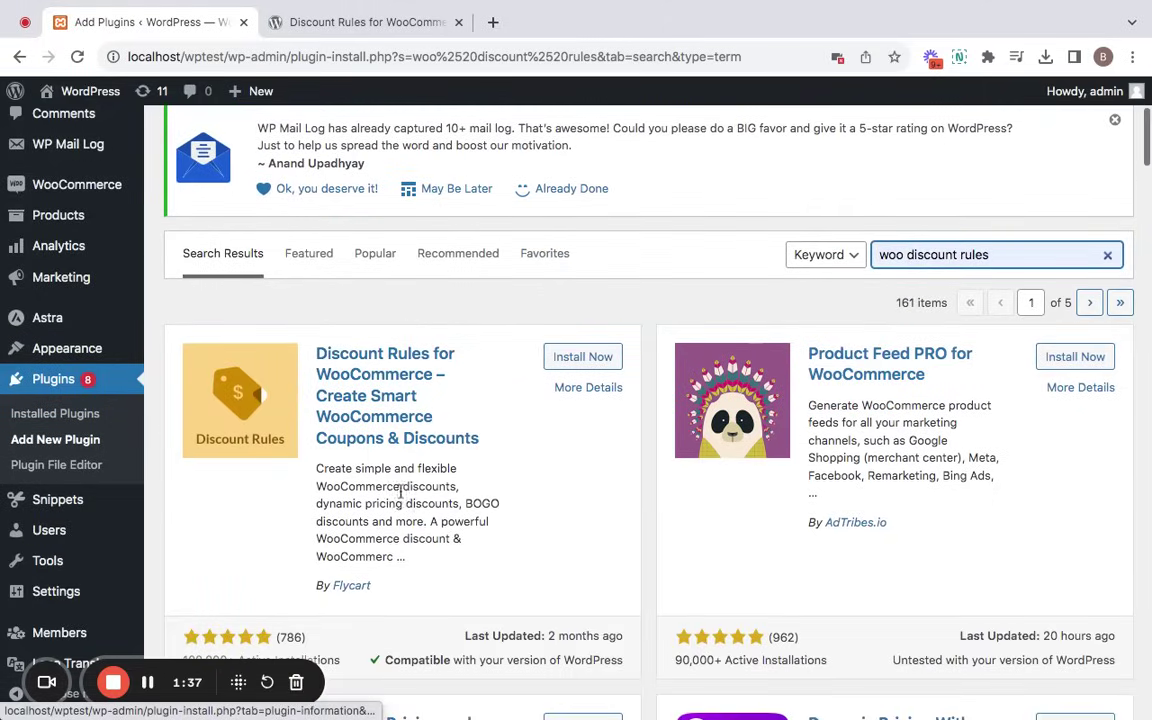
pyautogui.click(584, 358)
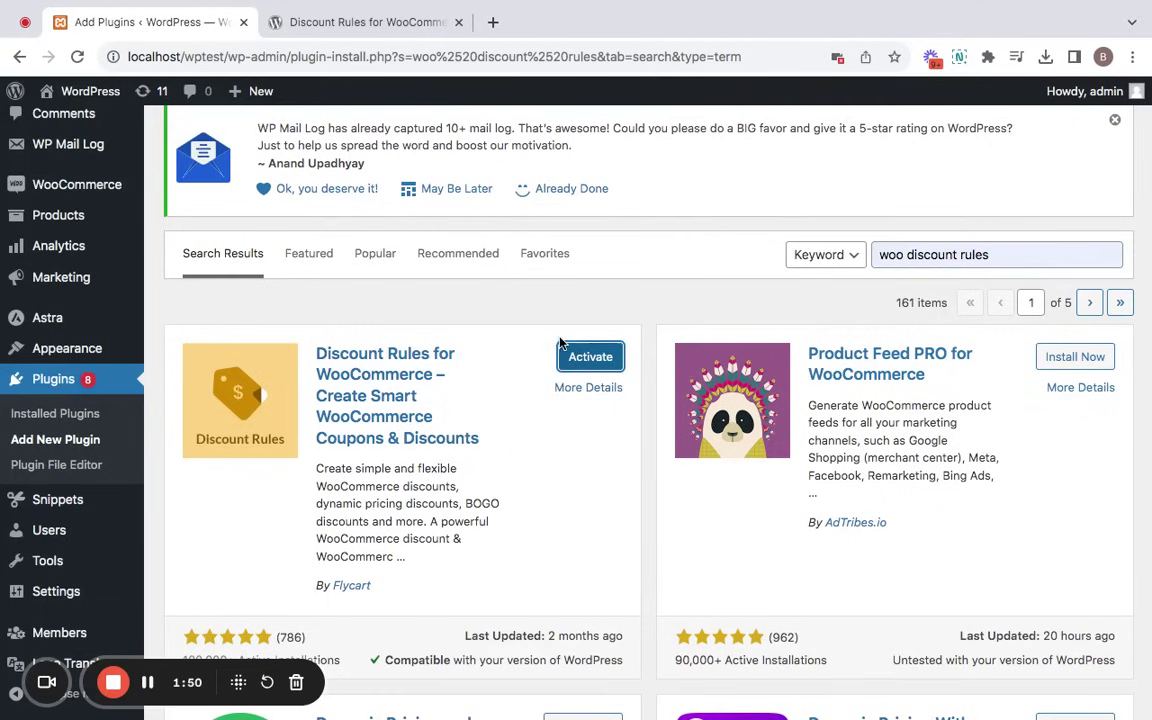
pyautogui.click(590, 366)
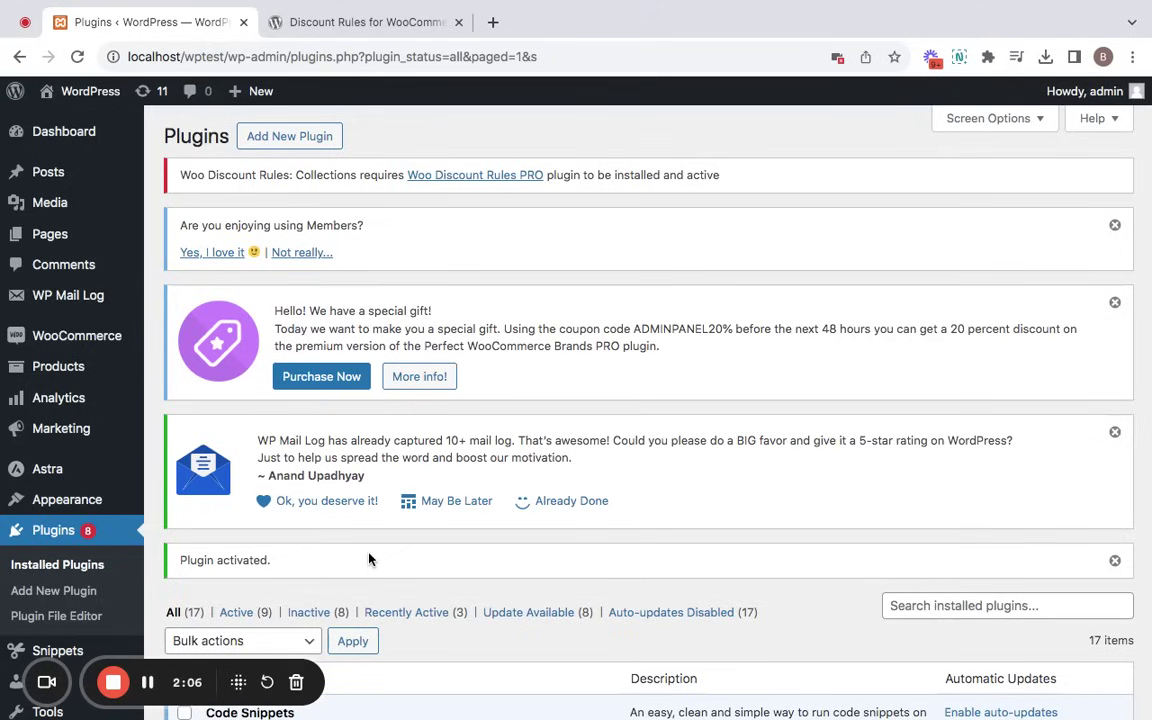
# Open WooCommerce > Woo Discount Rules and begin a new rule from the empty rules list
pyautogui.moveTo(274, 562); pyautogui.dragTo(166, 558)
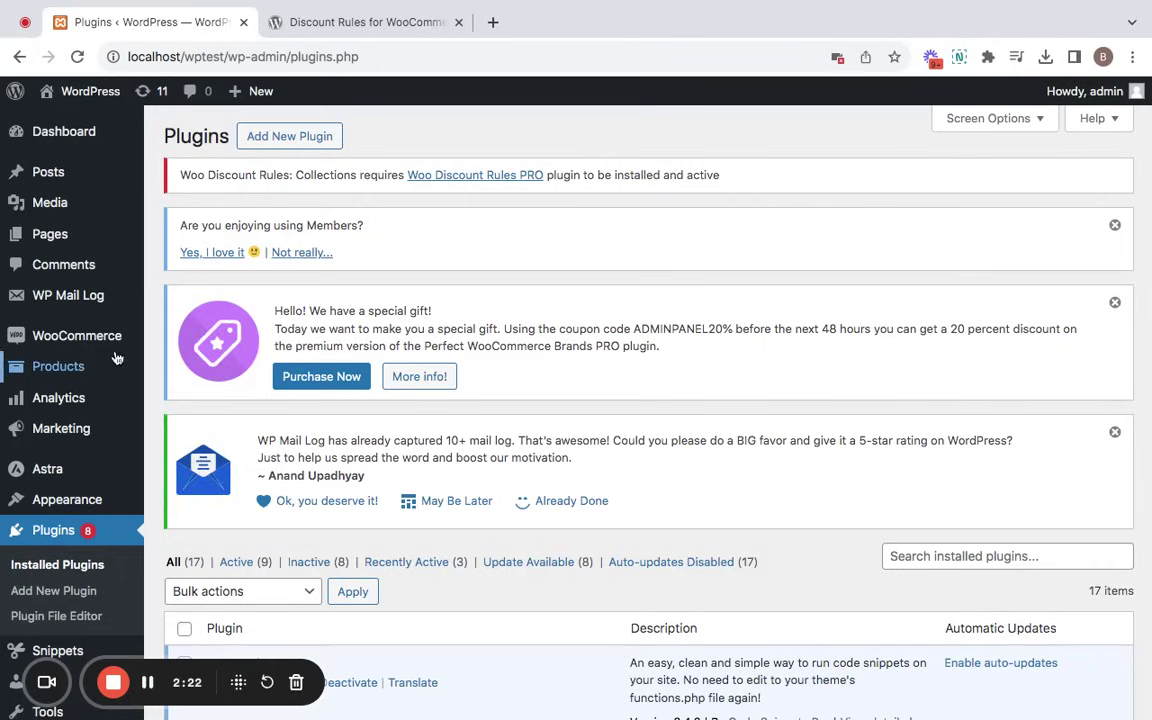
pyautogui.moveTo(95, 336)
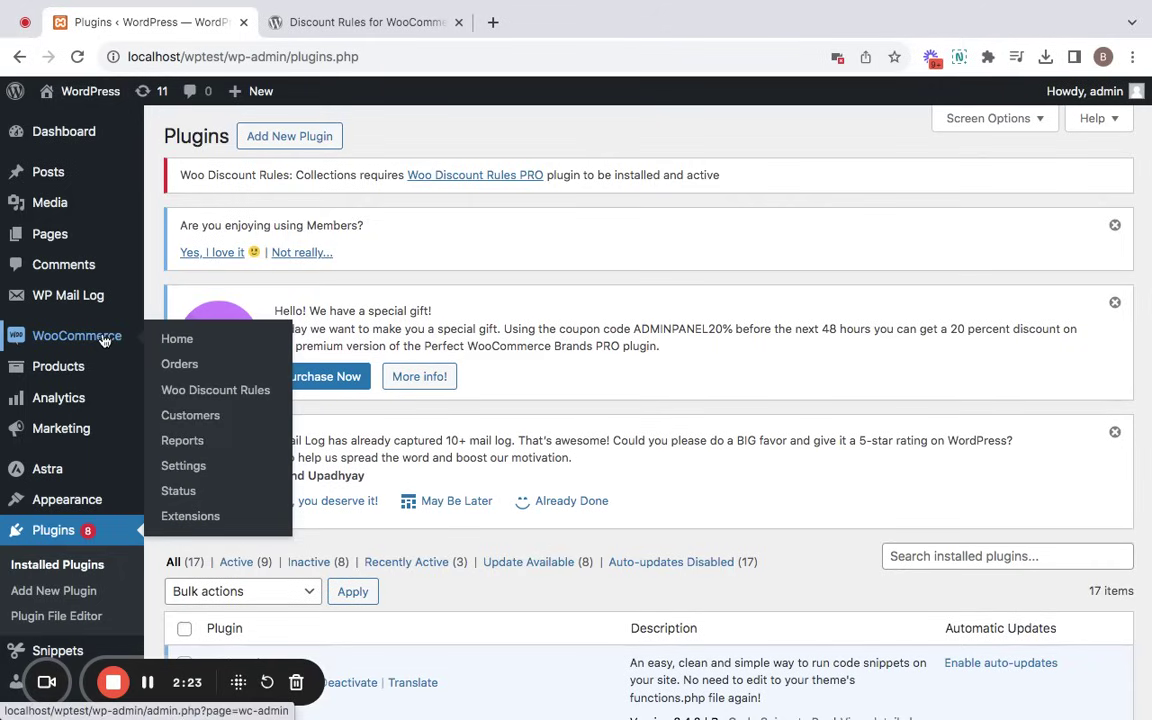
pyautogui.click(246, 396)
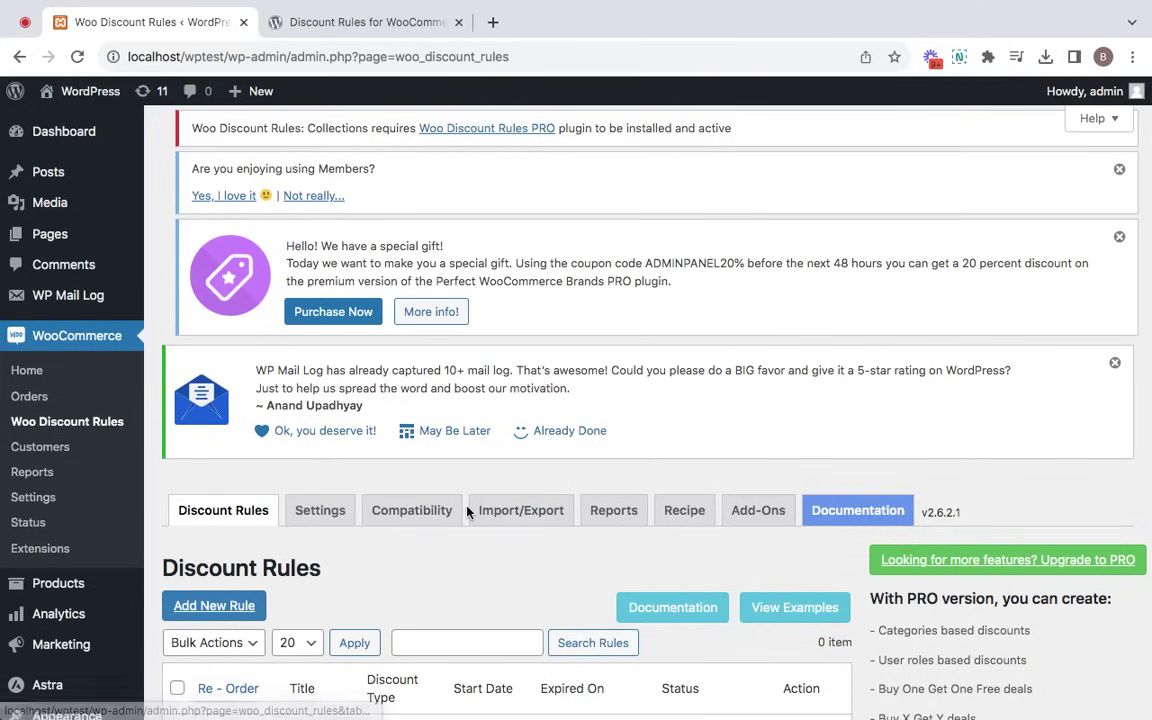
pyautogui.scroll(-3, 466, 514)
pyautogui.scroll(2, 458, 617)
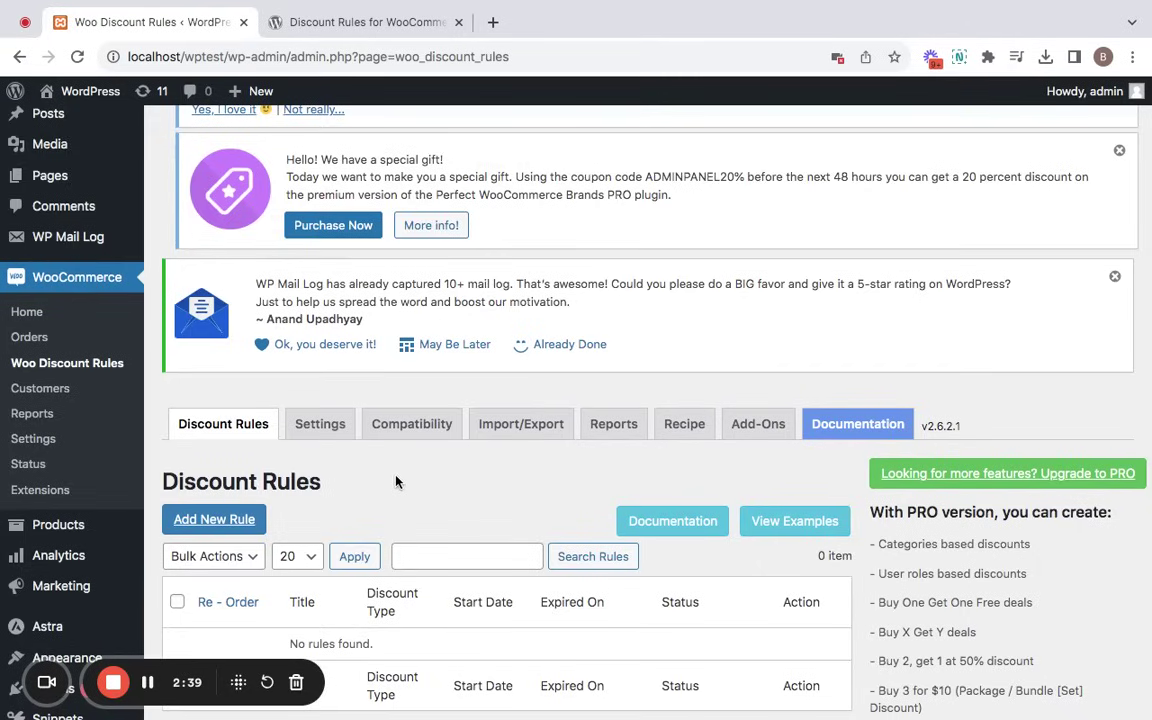
pyautogui.click(234, 518)
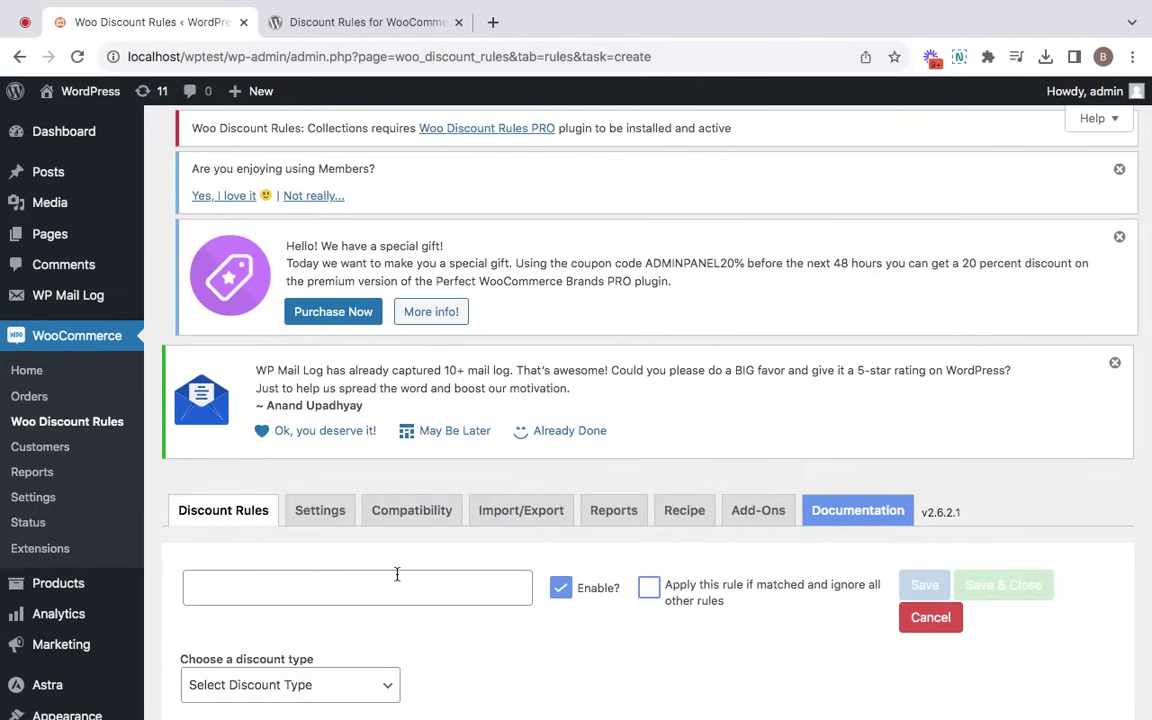
# Enter '10% off - Storewide discount' as the new rule's name
pyautogui.scroll(-3, 396, 574)
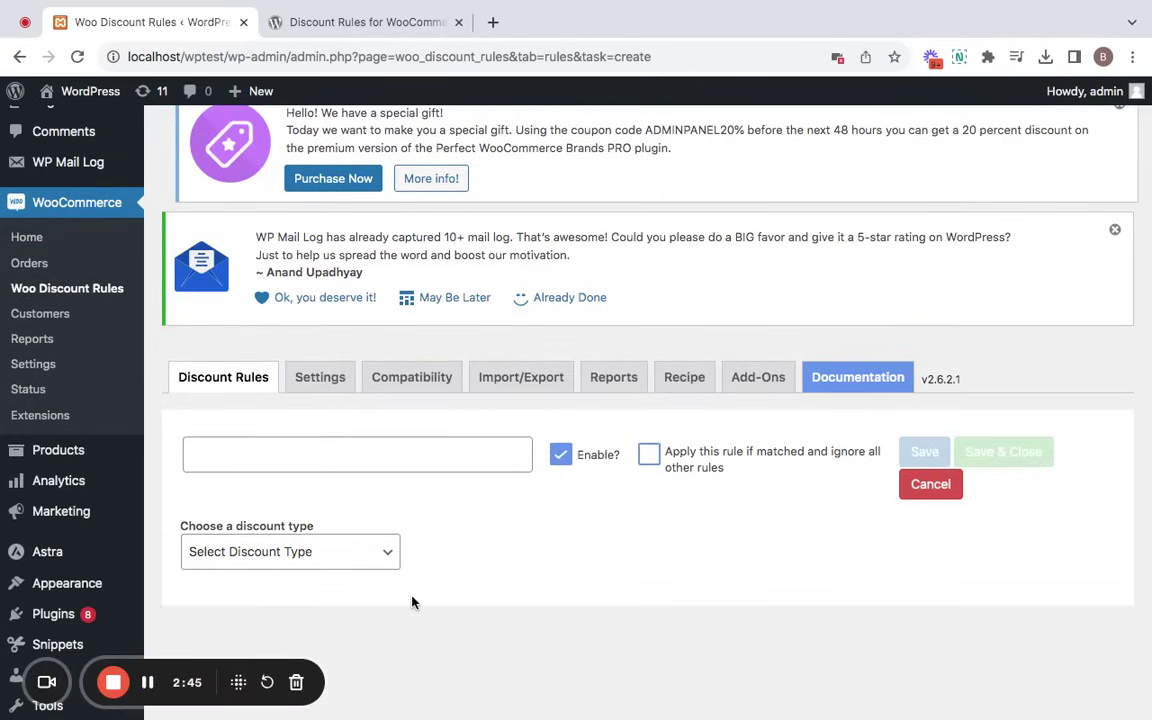
pyautogui.click(331, 457)
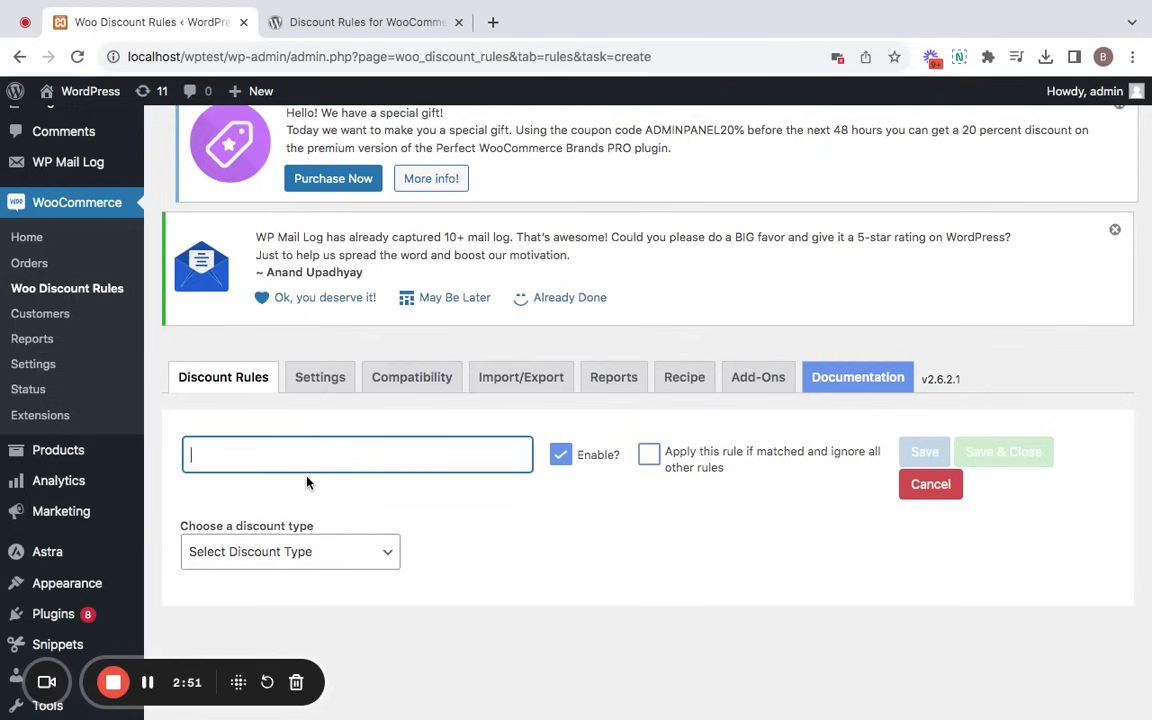
pyautogui.write('10% off - Store')
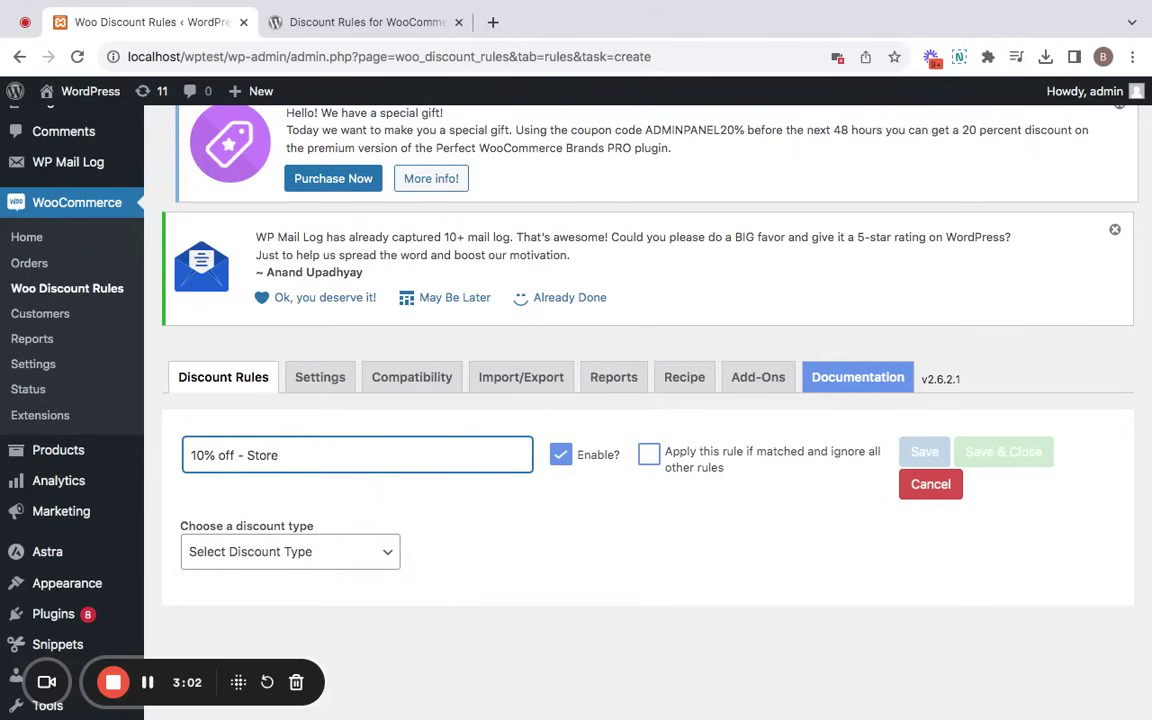
pyautogui.write('wide discount')
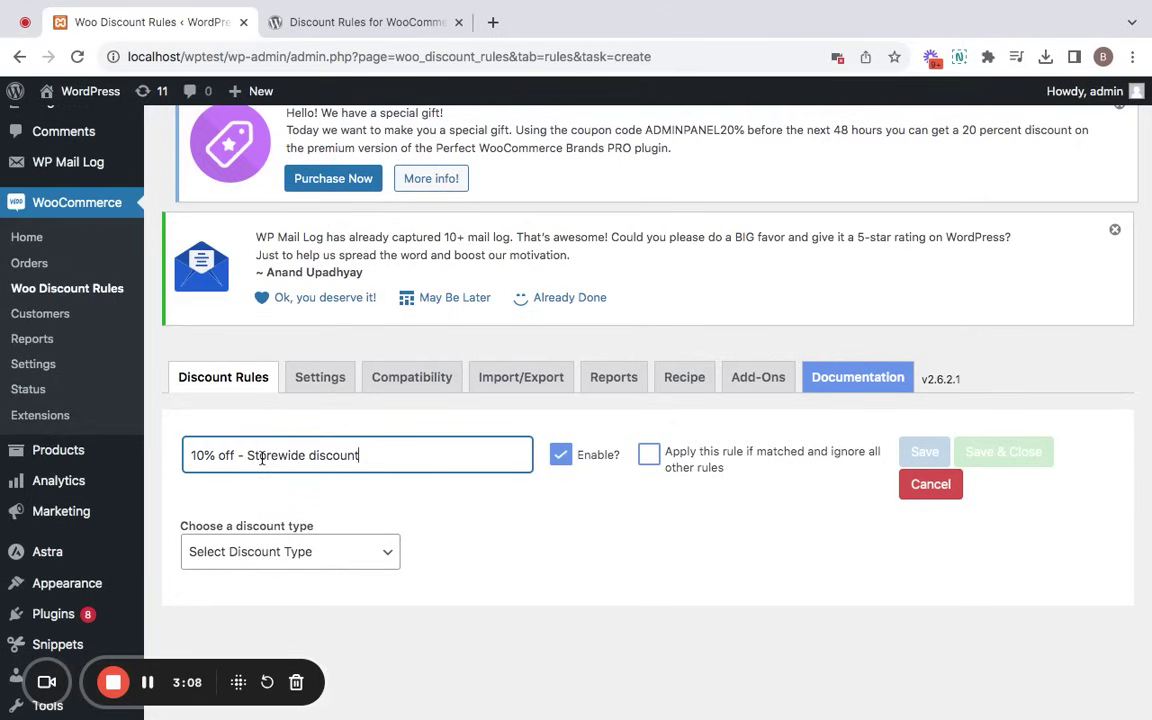
pyautogui.click(331, 500)
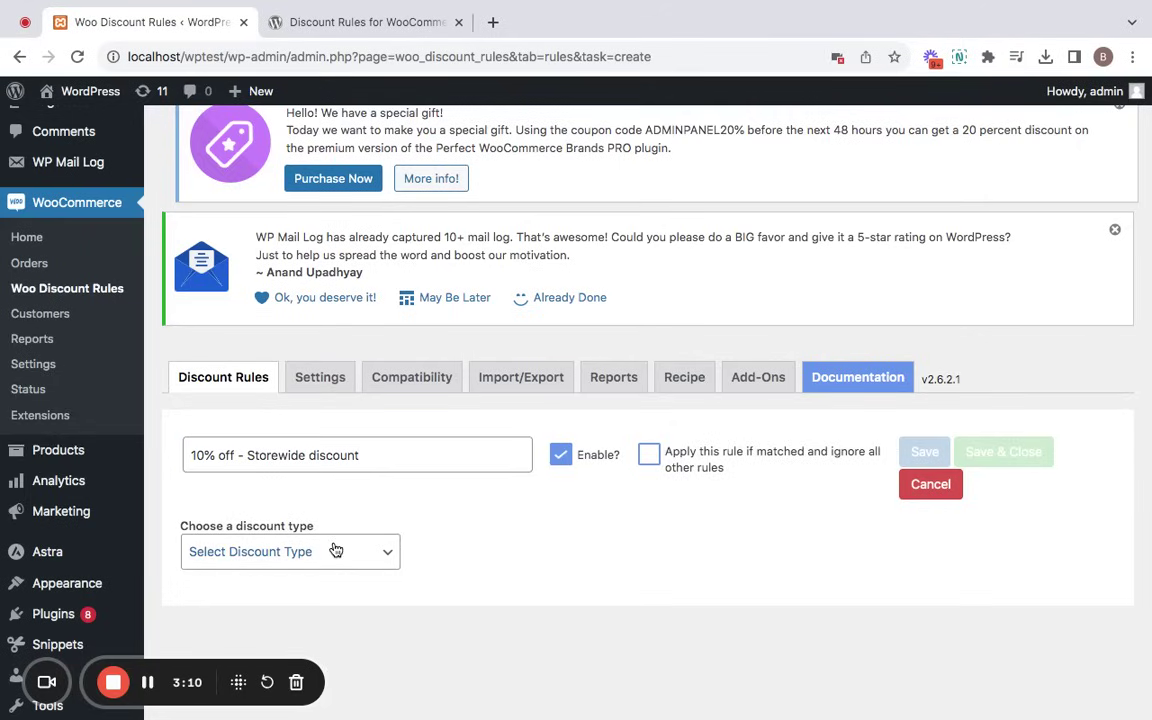
pyautogui.click(337, 555)
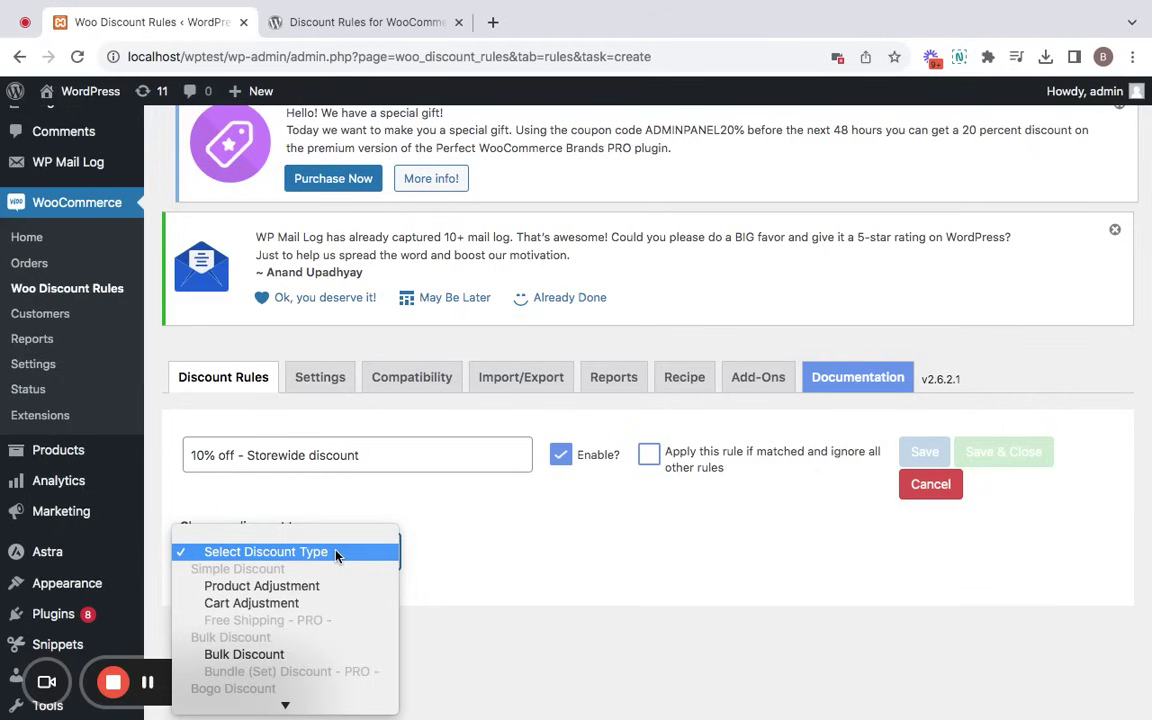
# Choose Product Adjustment as the discount type, with the filter covering All Products
pyautogui.click(287, 587)
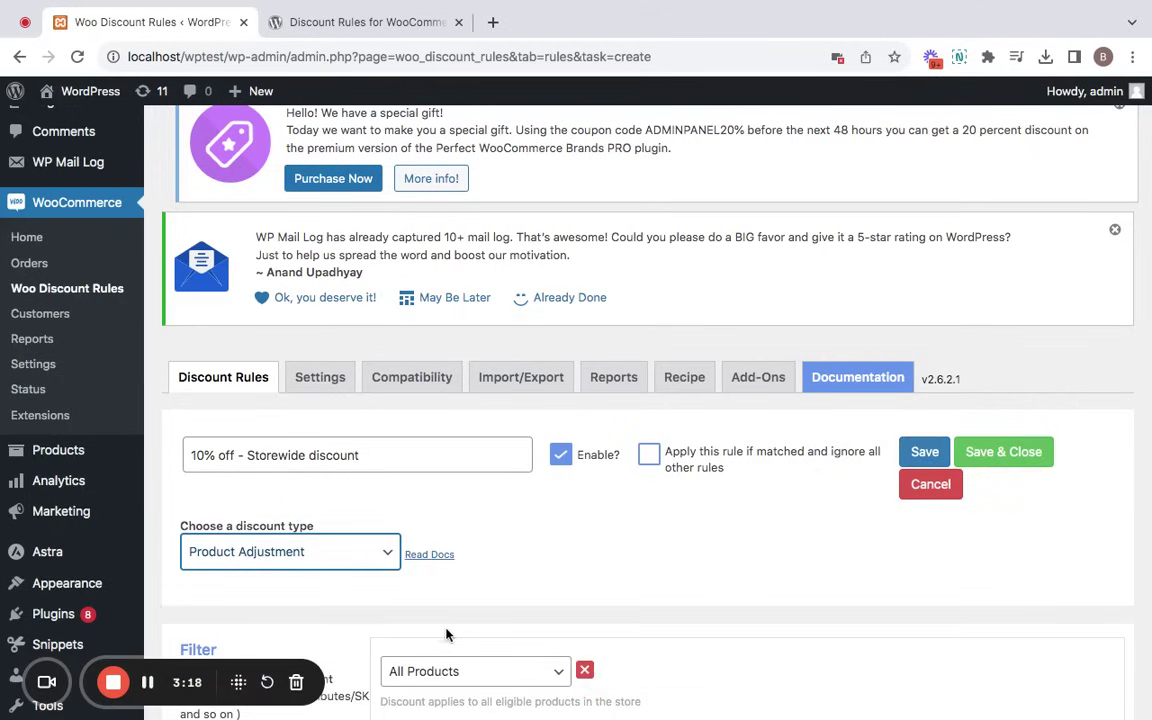
pyautogui.scroll(-1, 447, 633)
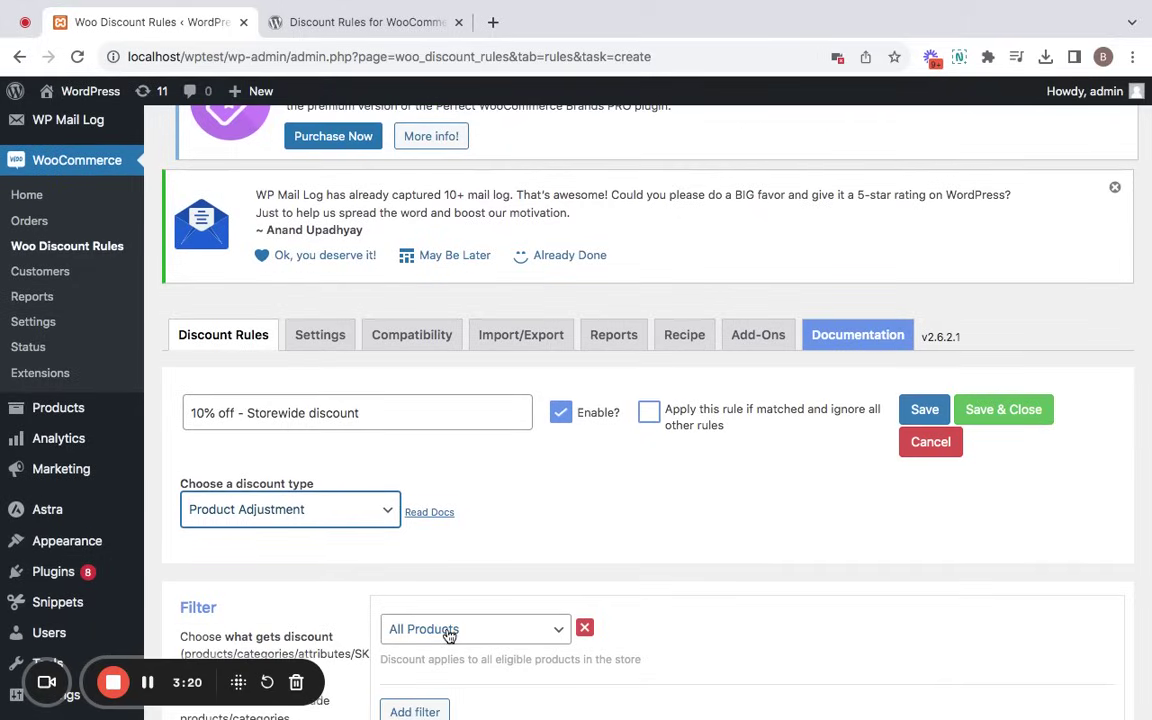
pyautogui.scroll(-3, 427, 491)
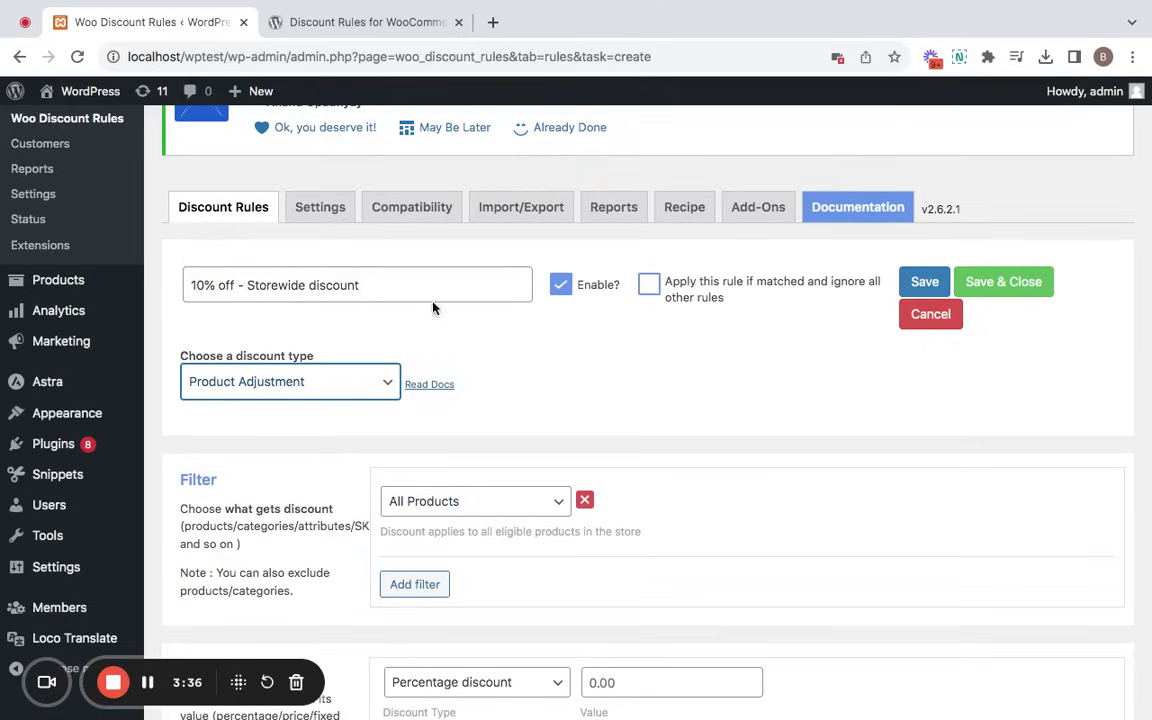
pyautogui.scroll(-2, 491, 419)
pyautogui.scroll(-2, 494, 422)
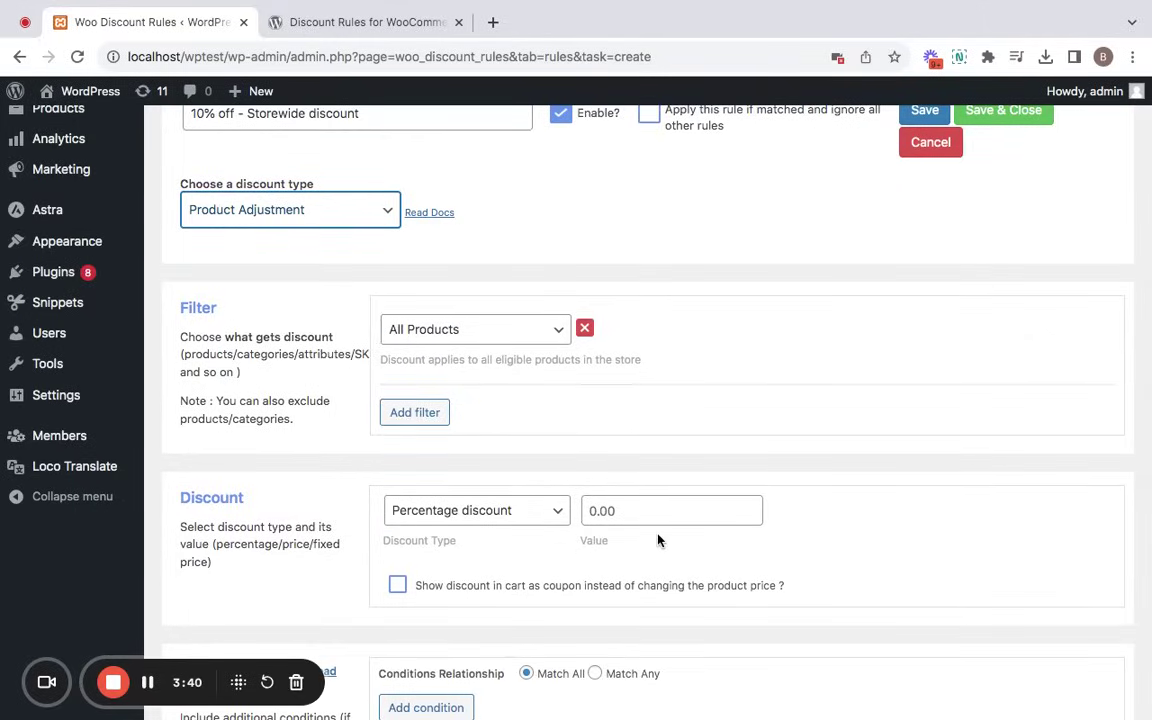
# Keep the Percentage discount type and replace the 0.00 value with 10
pyautogui.click(531, 514)
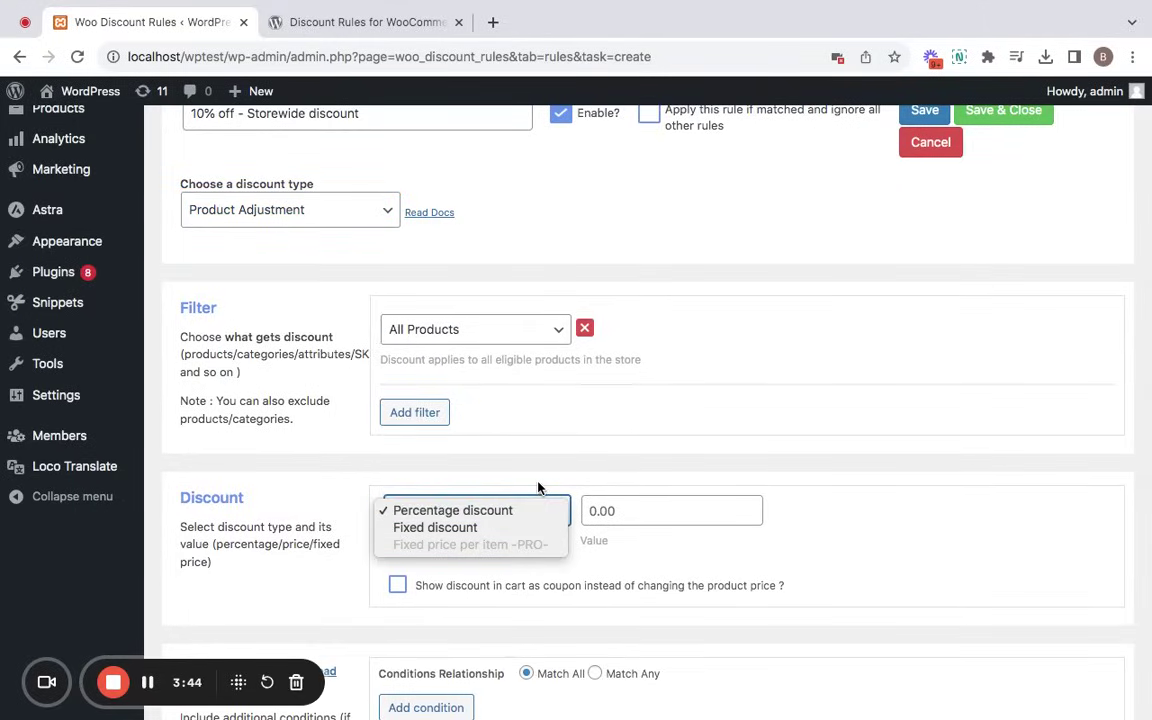
pyautogui.click(435, 510)
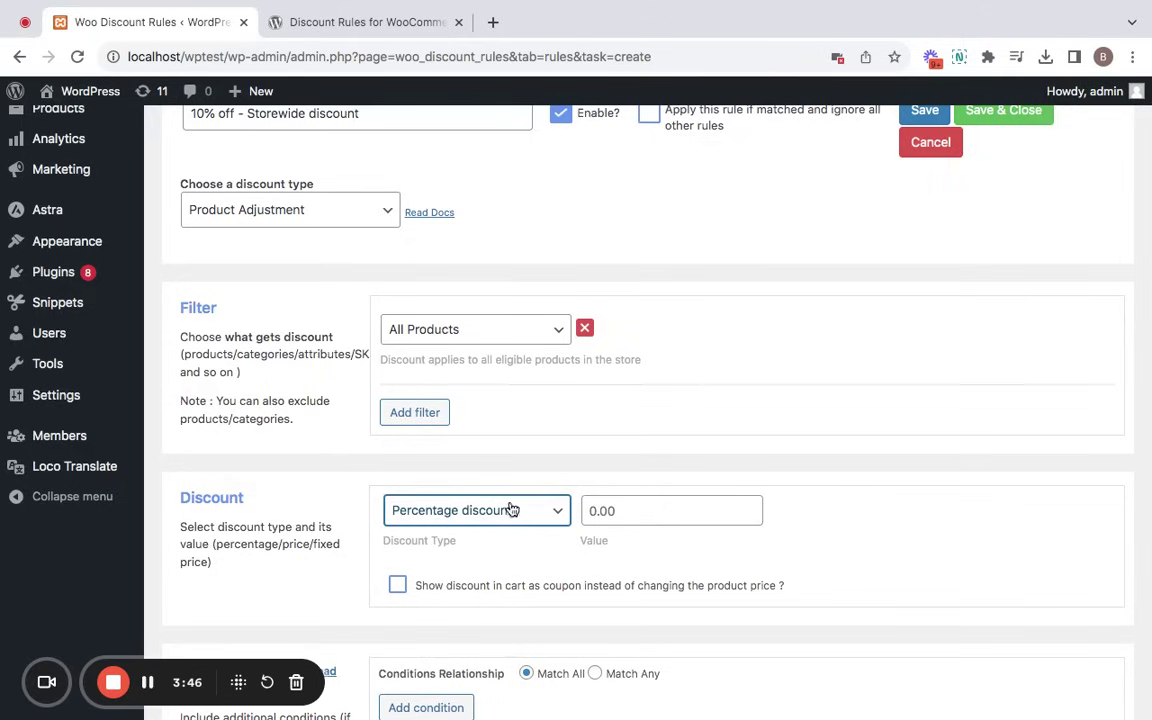
pyautogui.click(617, 511)
pyautogui.press('BackSpace')
pyautogui.press('BackSpace')
pyautogui.press('BackSpace')
pyautogui.press('BackSpace')
pyautogui.write('1')
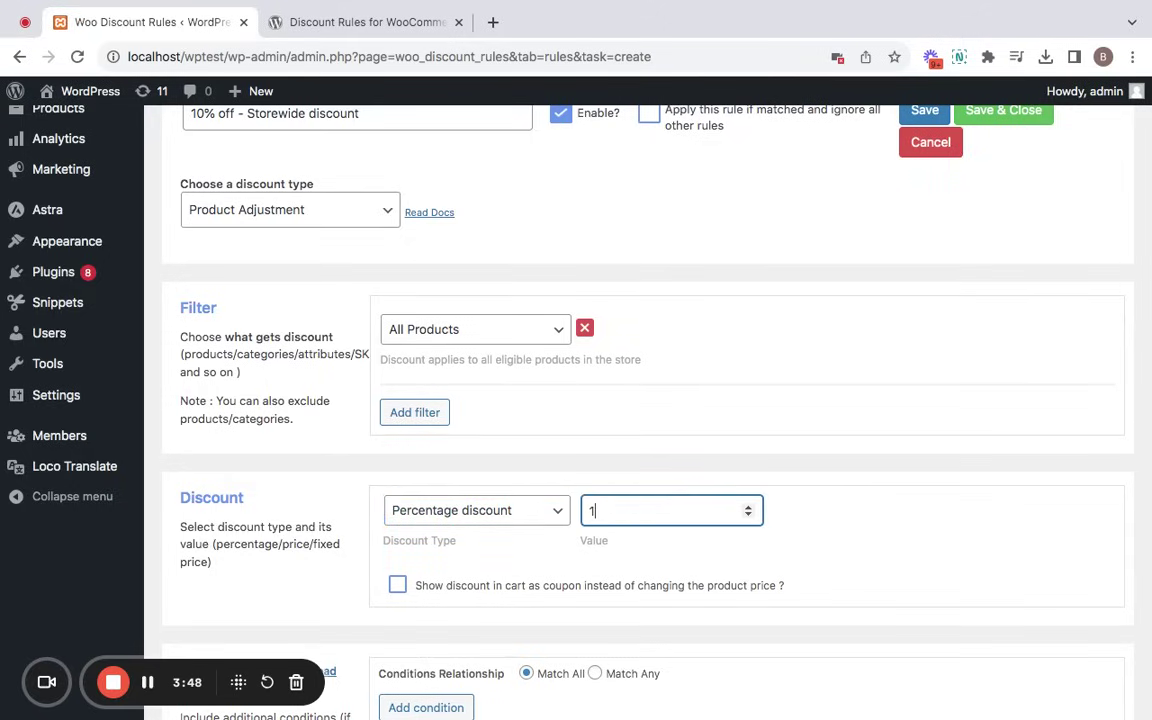
pyautogui.write('0')
pyautogui.click(658, 540)
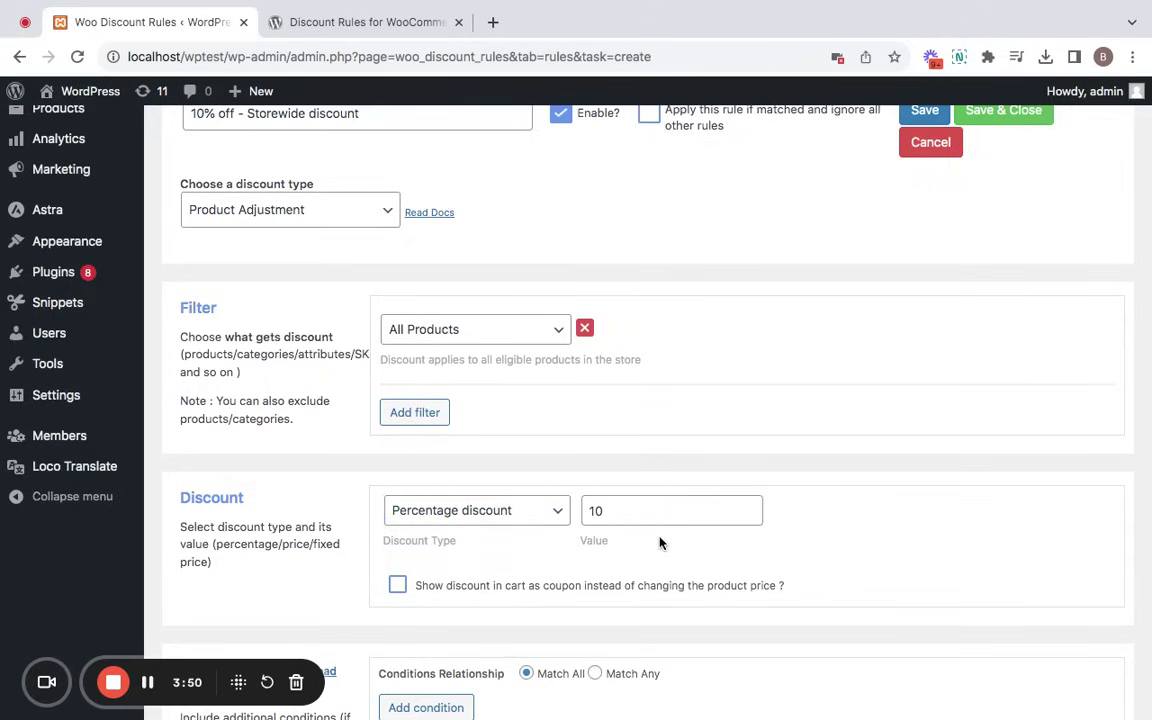
# Save the discount rule, stored as Rule ID 173
pyautogui.scroll(2, 726, 394)
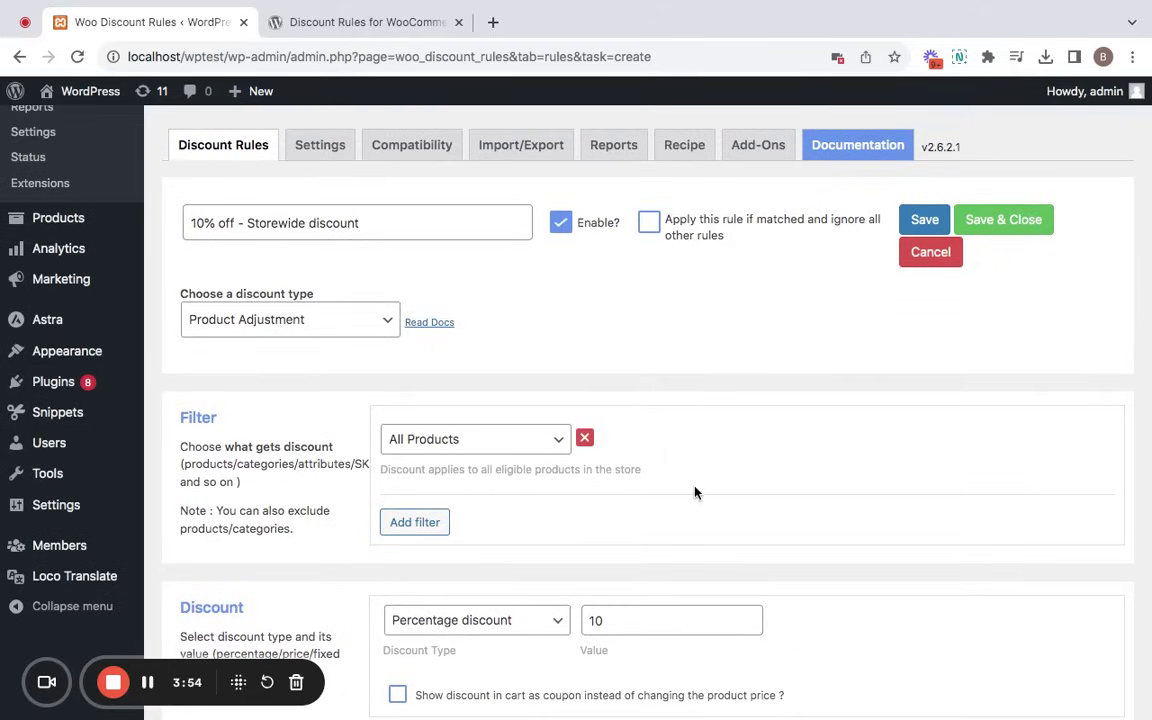
pyautogui.scroll(-1, 695, 492)
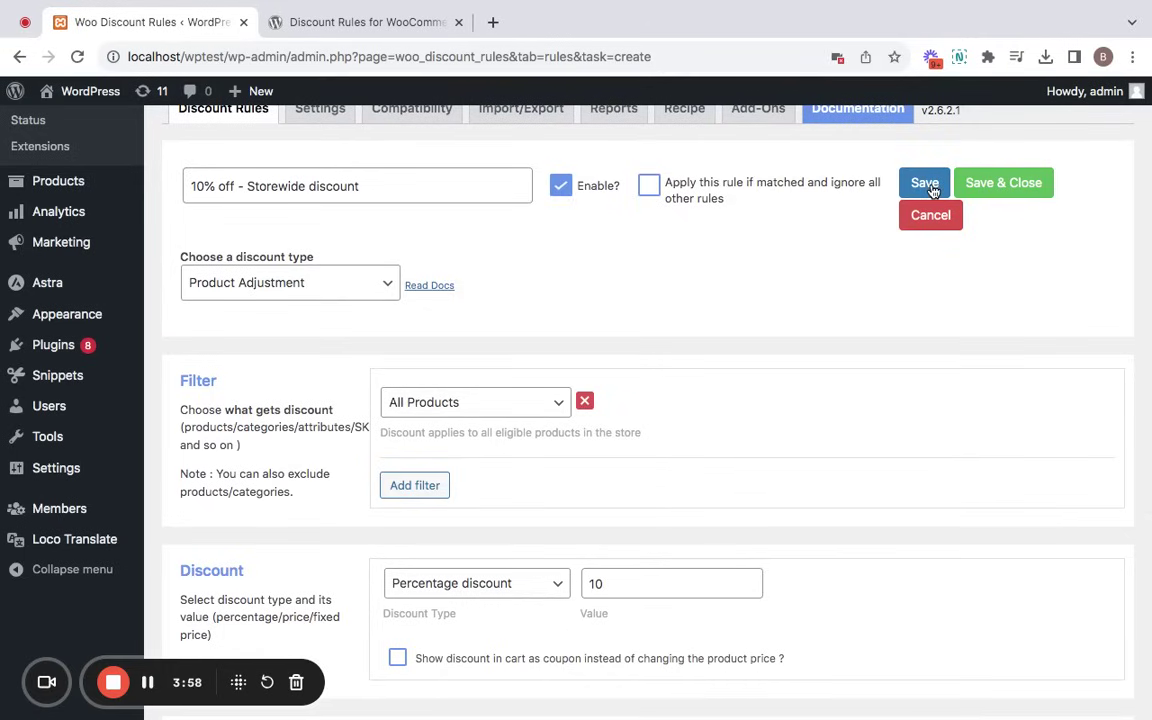
pyautogui.scroll(-3, 851, 338)
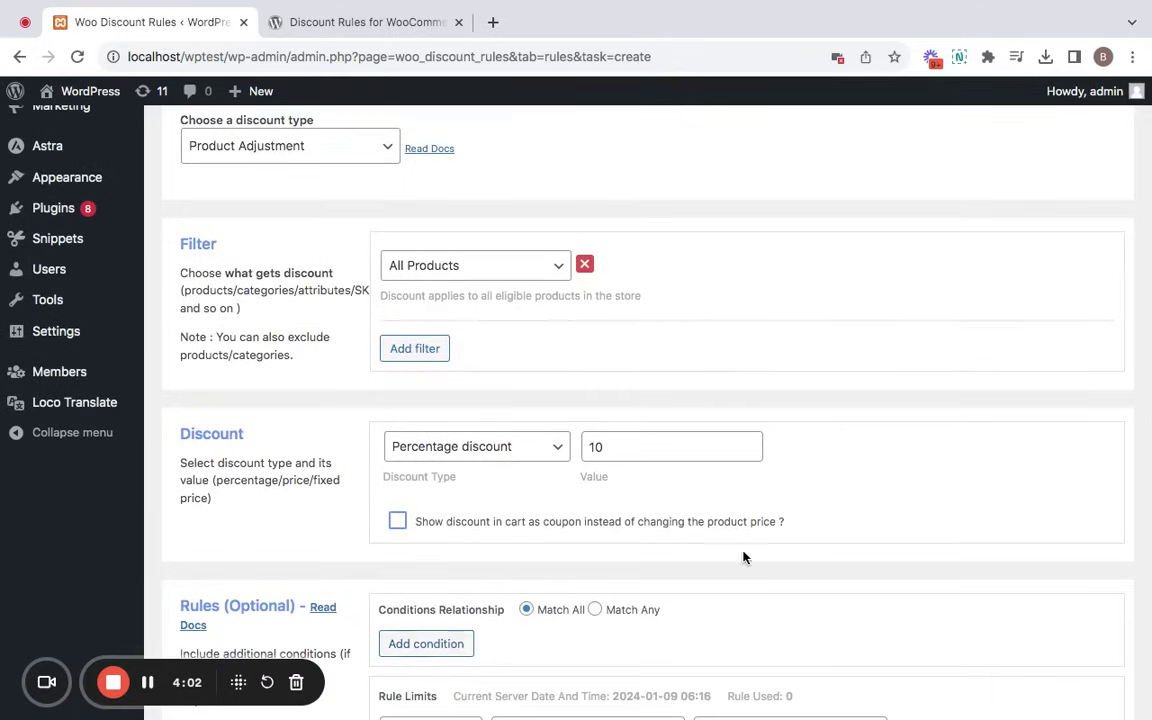
pyautogui.scroll(4, 743, 553)
pyautogui.click(913, 238)
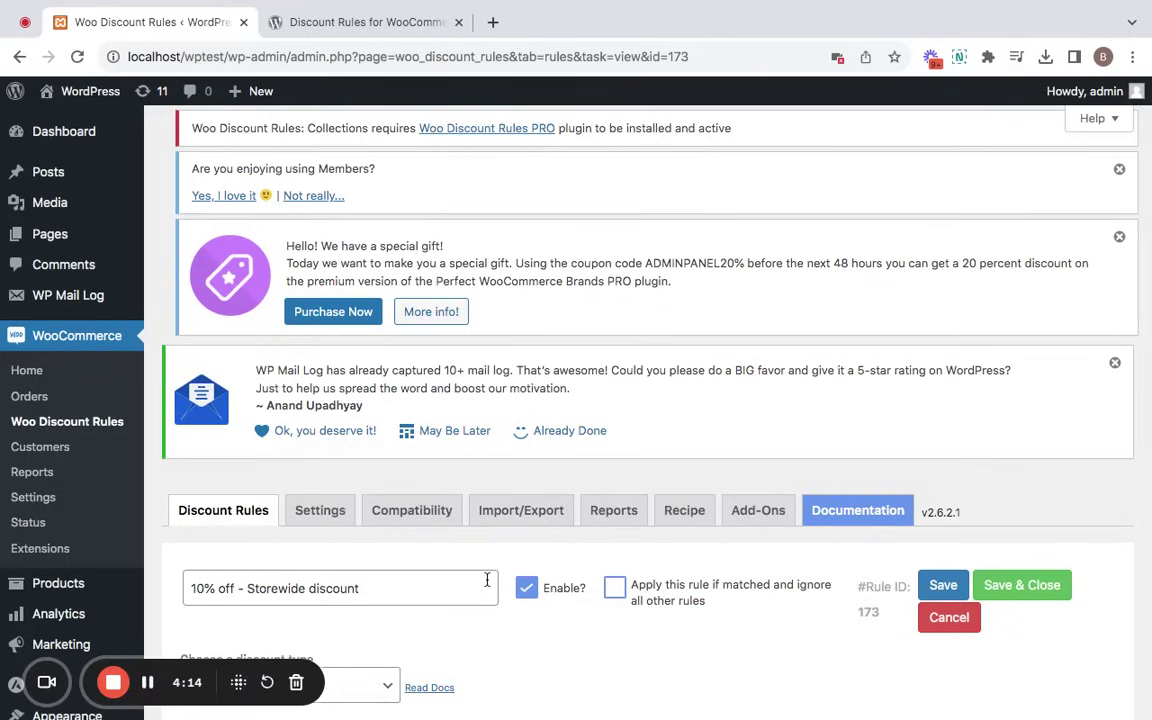
# Open the storefront in a new tab and view the Beanie, now $18.00 instead of $20.00
pyautogui.rightClick(85, 90)
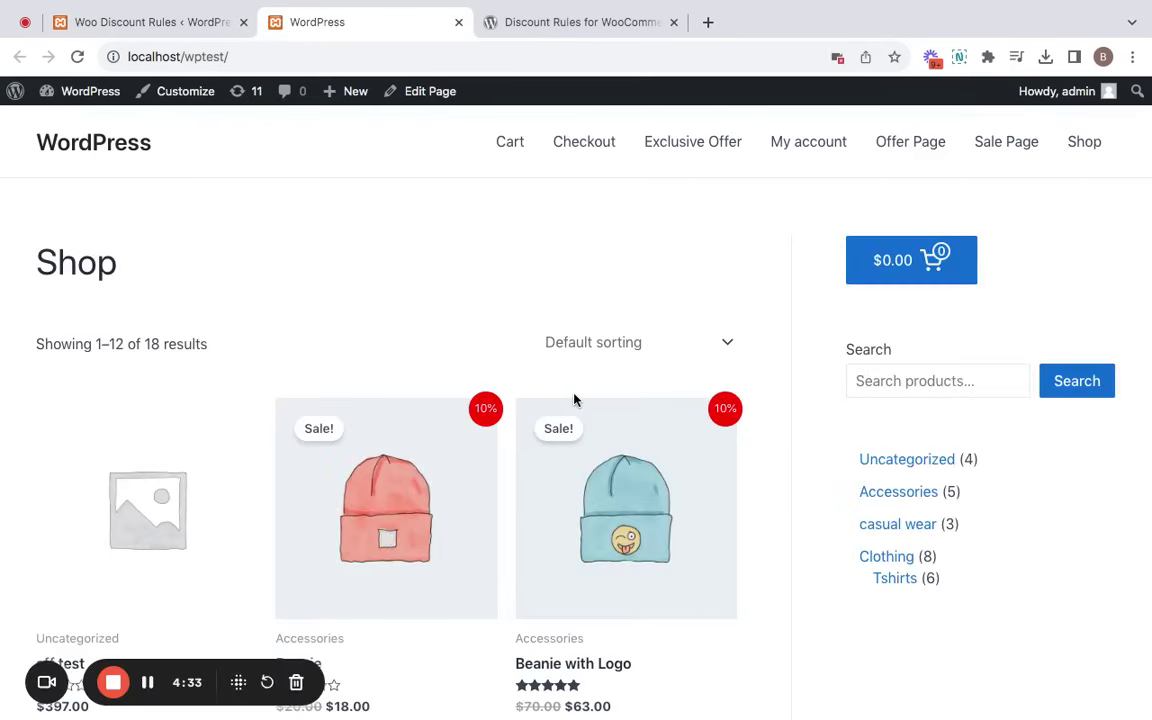
pyautogui.scroll(-4, 545, 522)
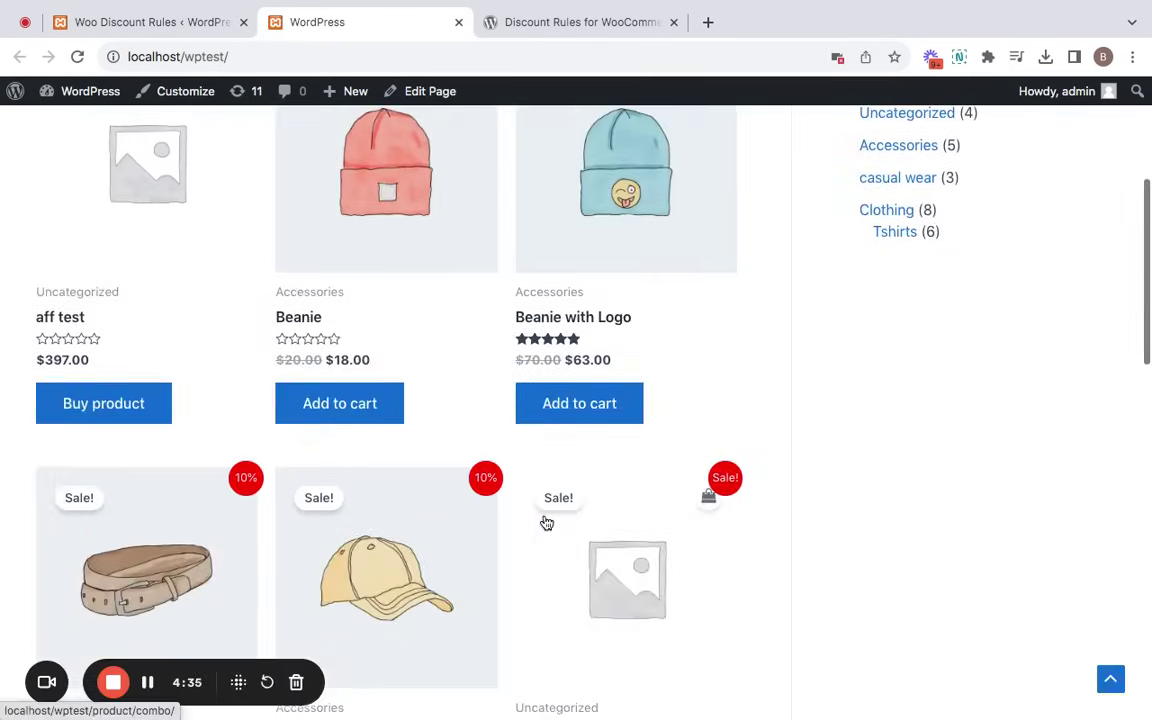
pyautogui.scroll(3, 545, 522)
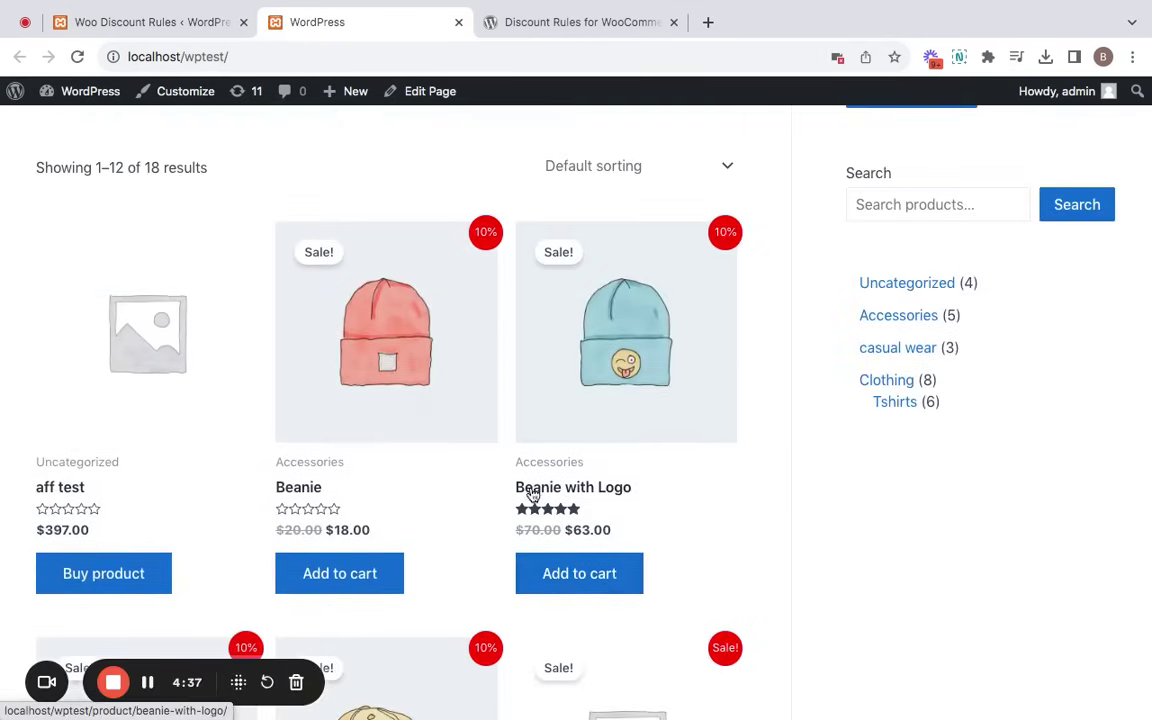
pyautogui.scroll(2, 532, 494)
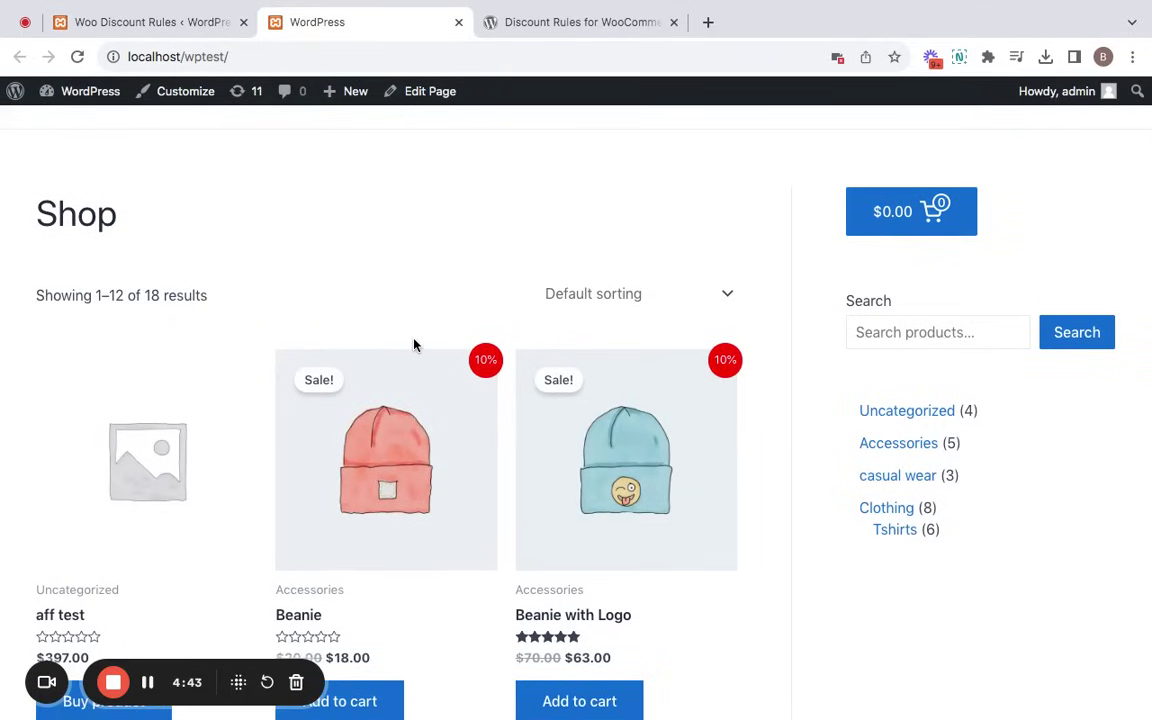
pyautogui.scroll(-2, 414, 343)
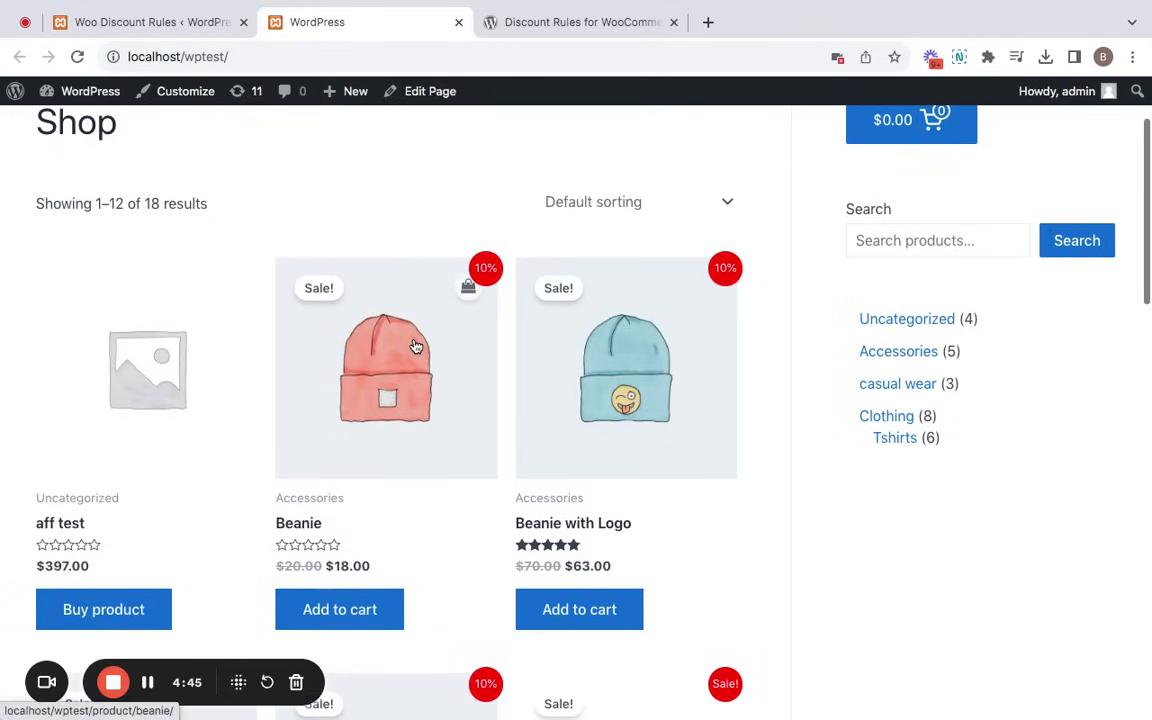
pyautogui.click(370, 341)
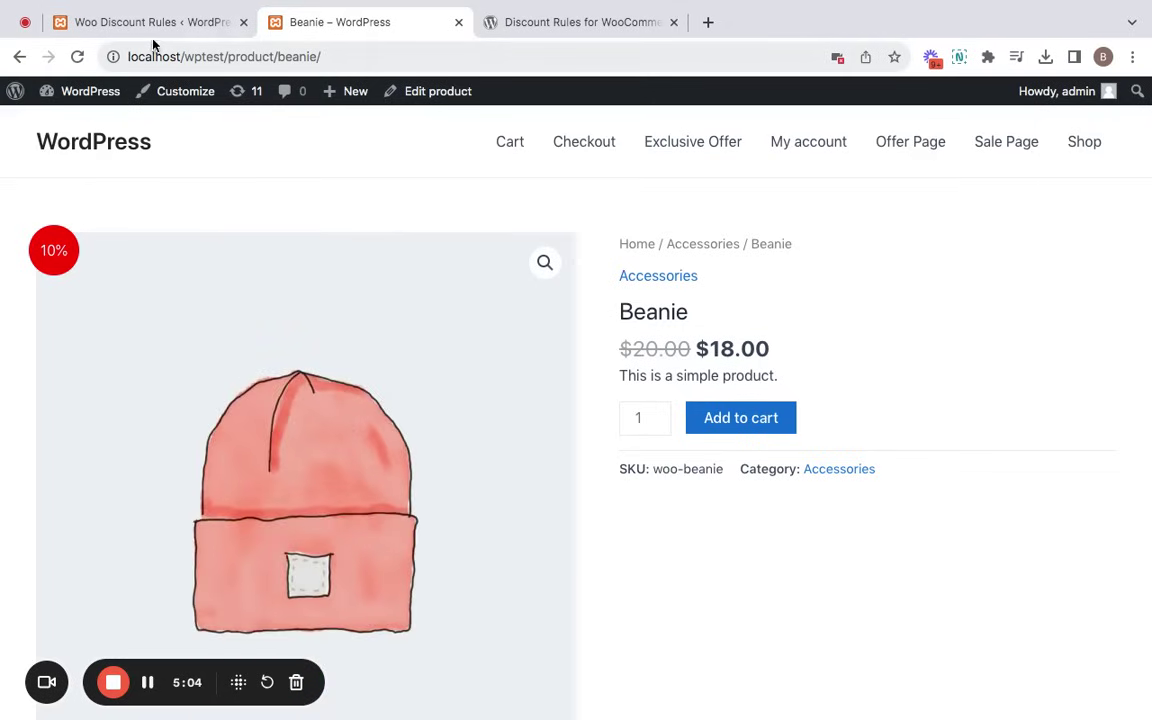
# Return to the Woo Discount Rules admin and review the Settings page's sale badge options
pyautogui.click(153, 33)
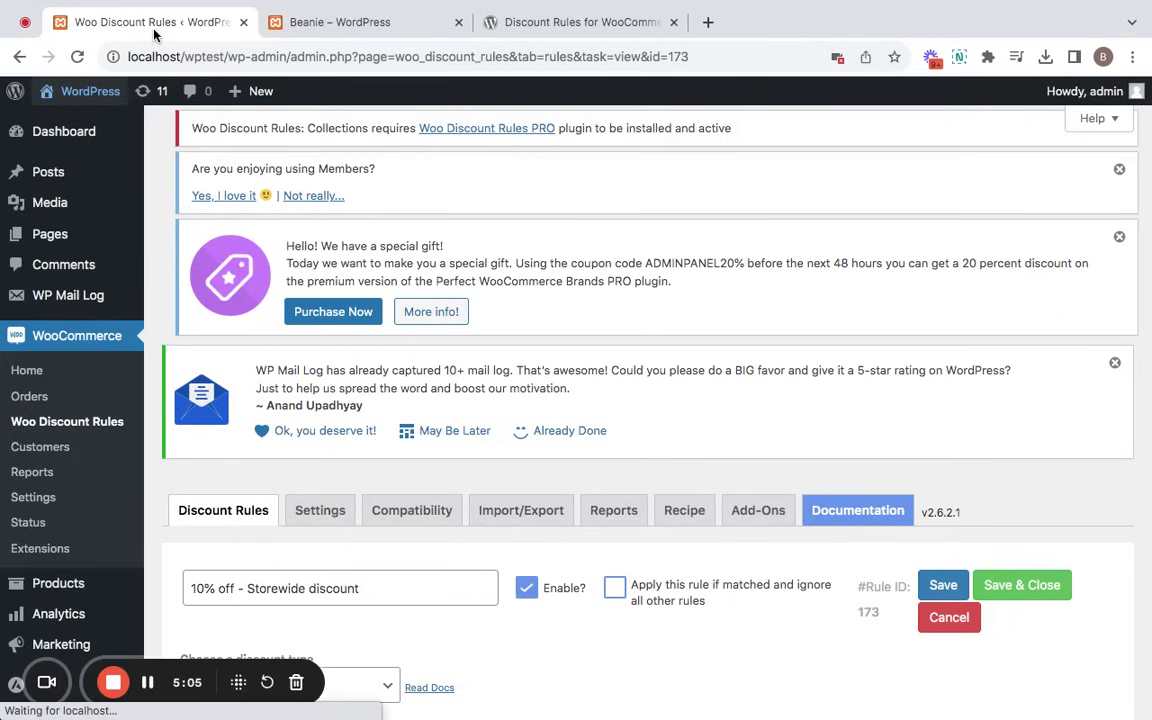
pyautogui.click(312, 515)
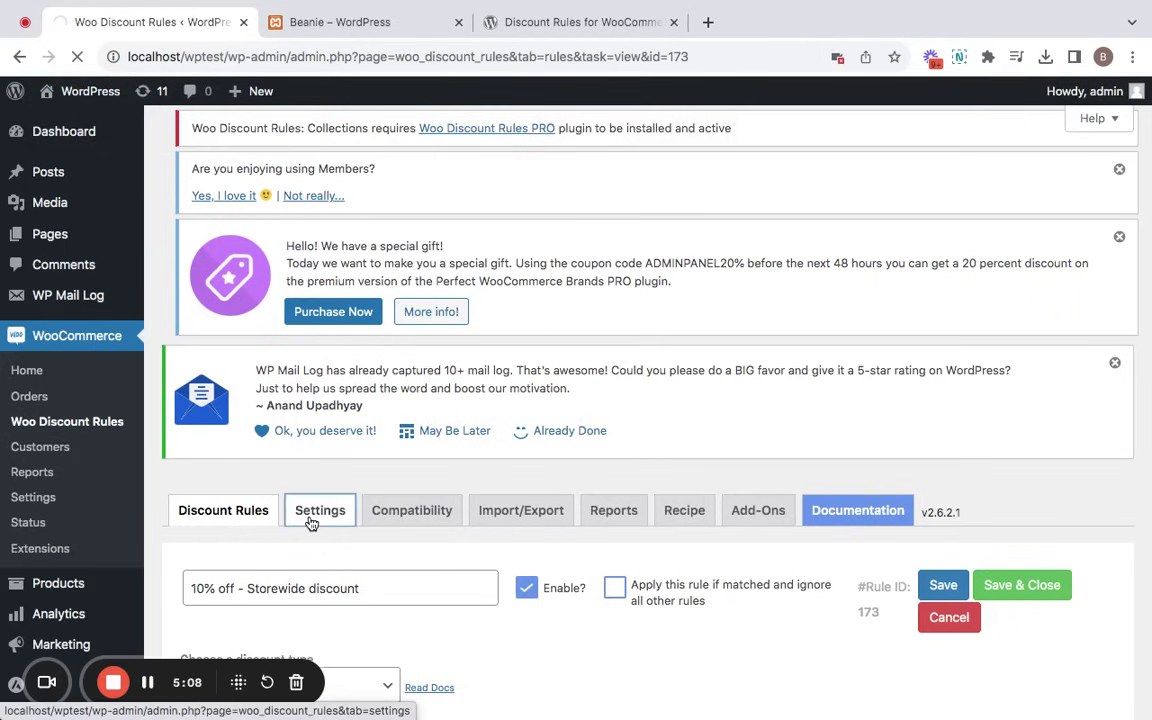
pyautogui.scroll(-10, 532, 600)
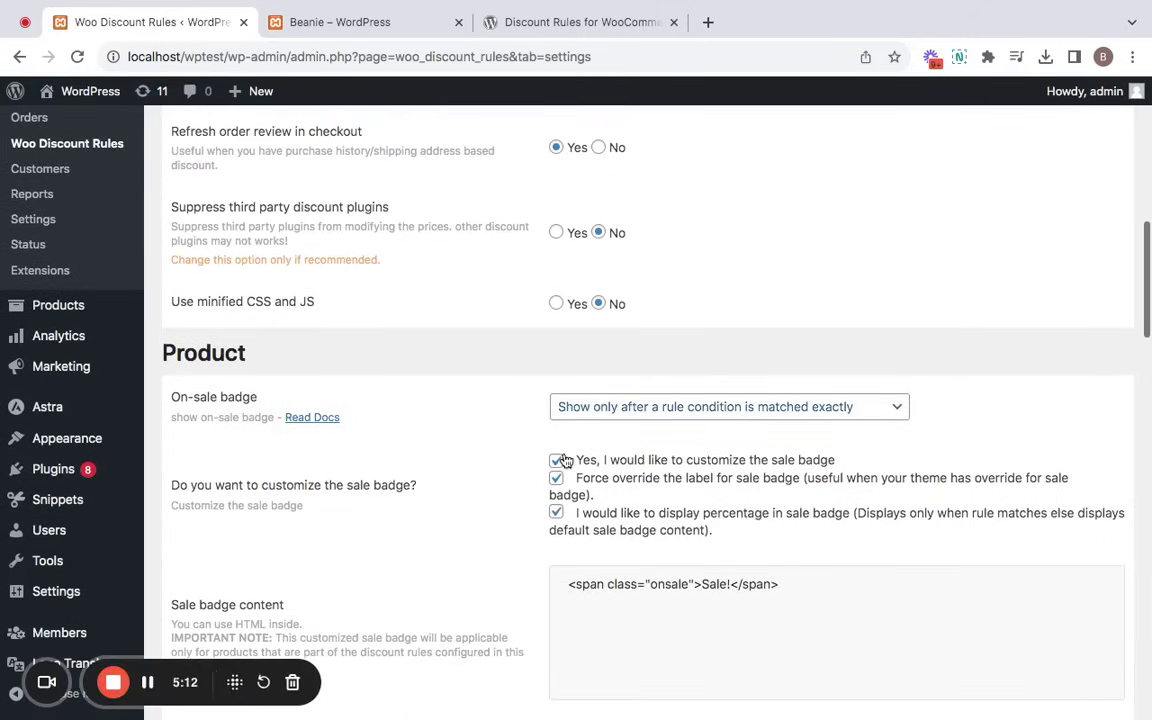
pyautogui.scroll(8, 610, 490)
# Add the Beanie to the cart and view it at $18.00, saving $2.00
pyautogui.click(379, 30)
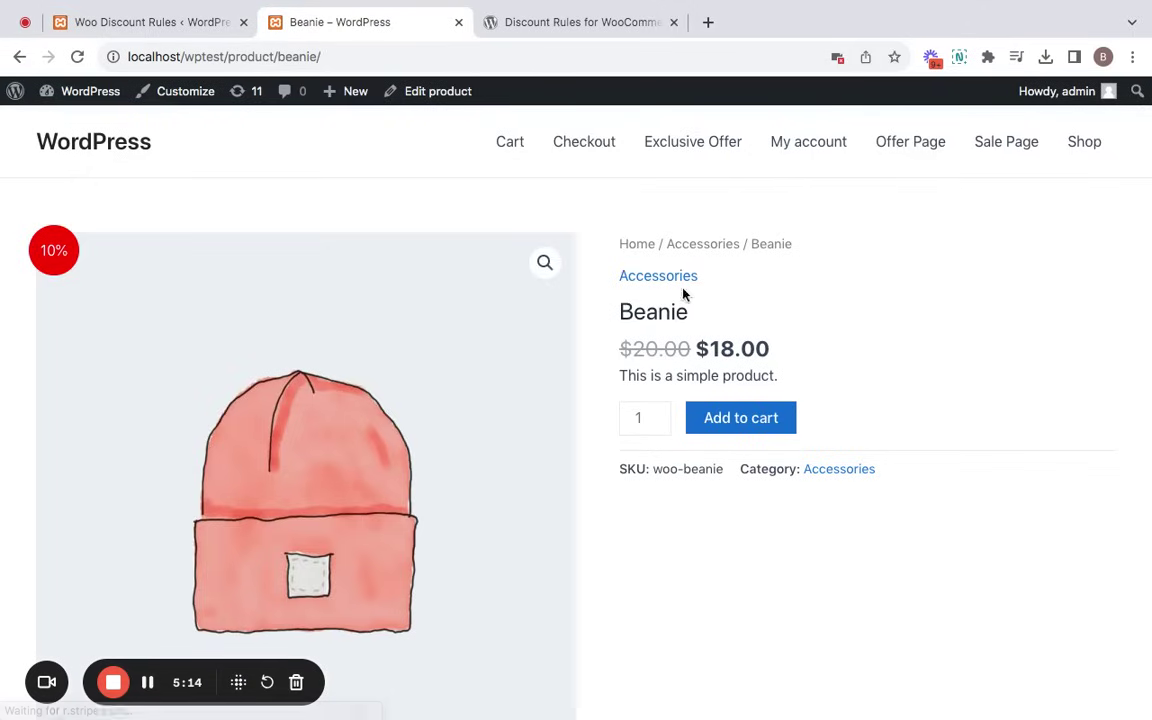
pyautogui.click(702, 427)
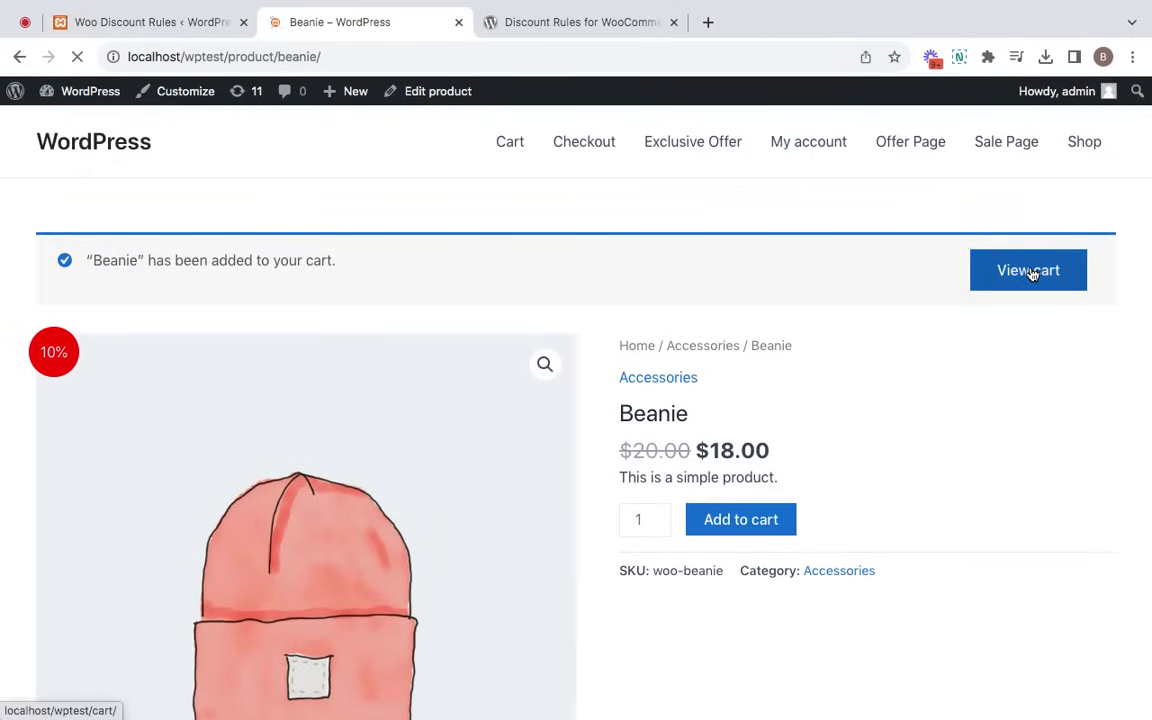
pyautogui.click(1032, 274)
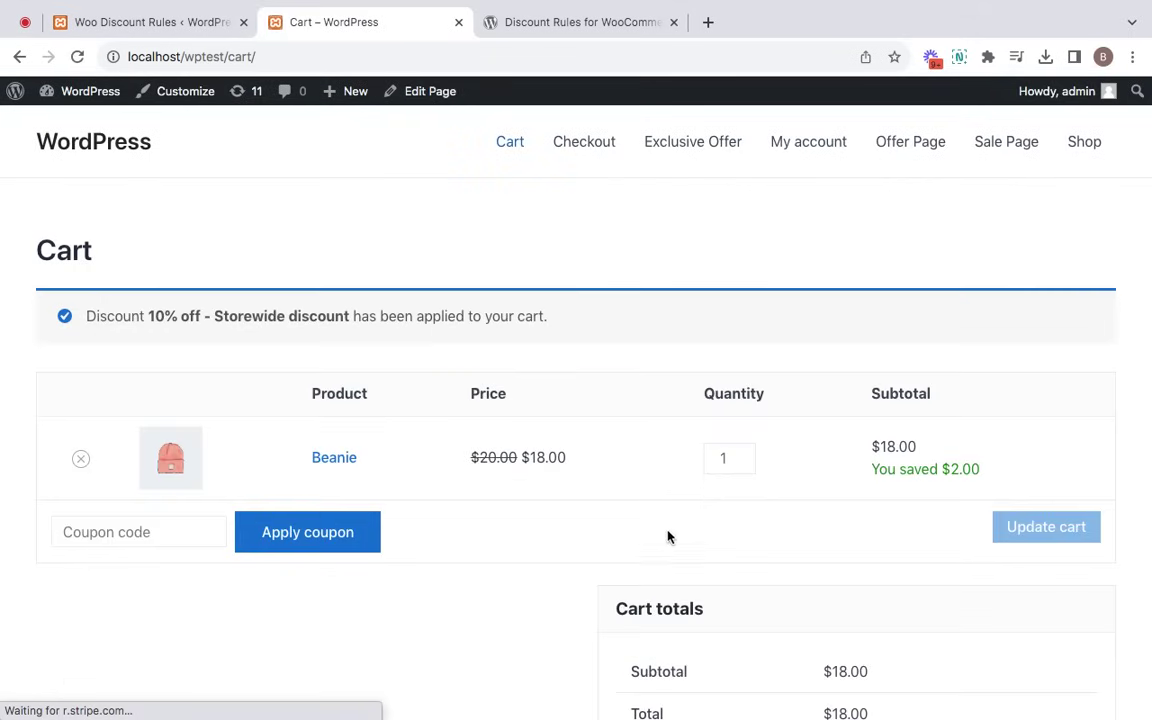